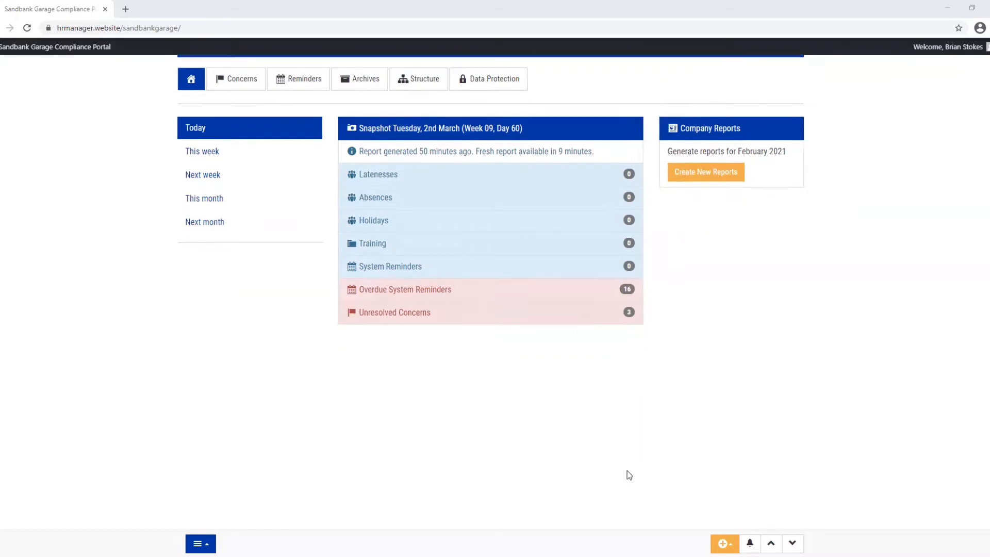
Create a new employee record and enter the employee's first name, last name and NI number
click(720, 544)
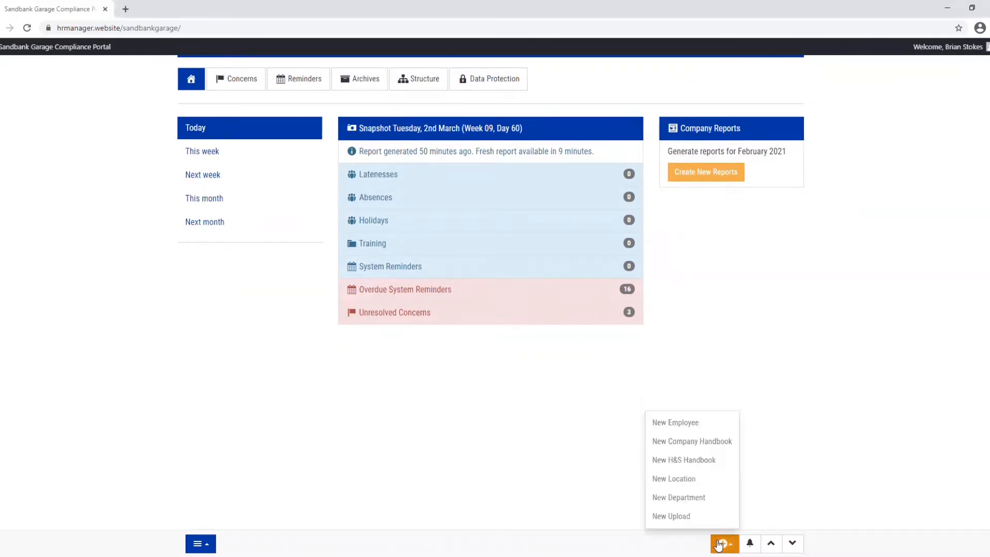
click(669, 427)
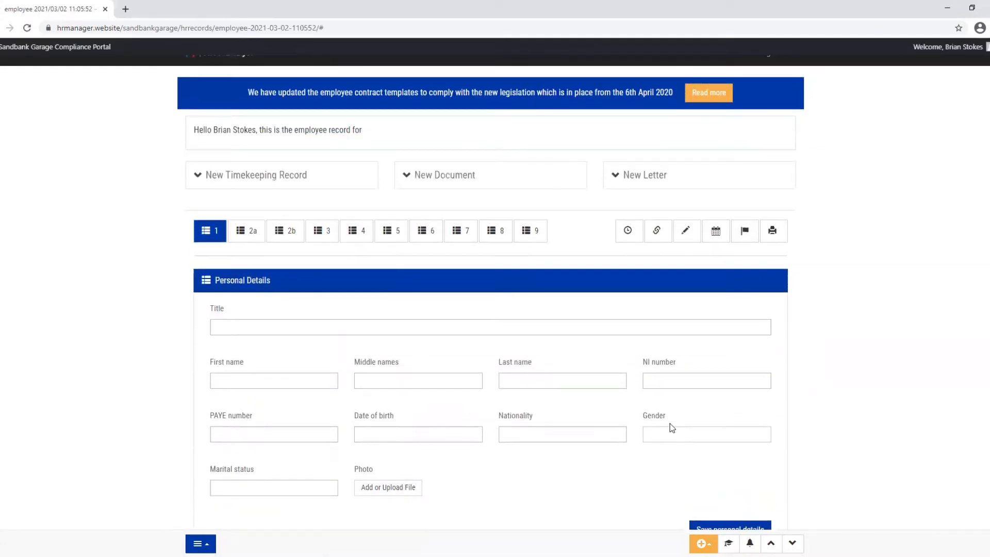
click(246, 380)
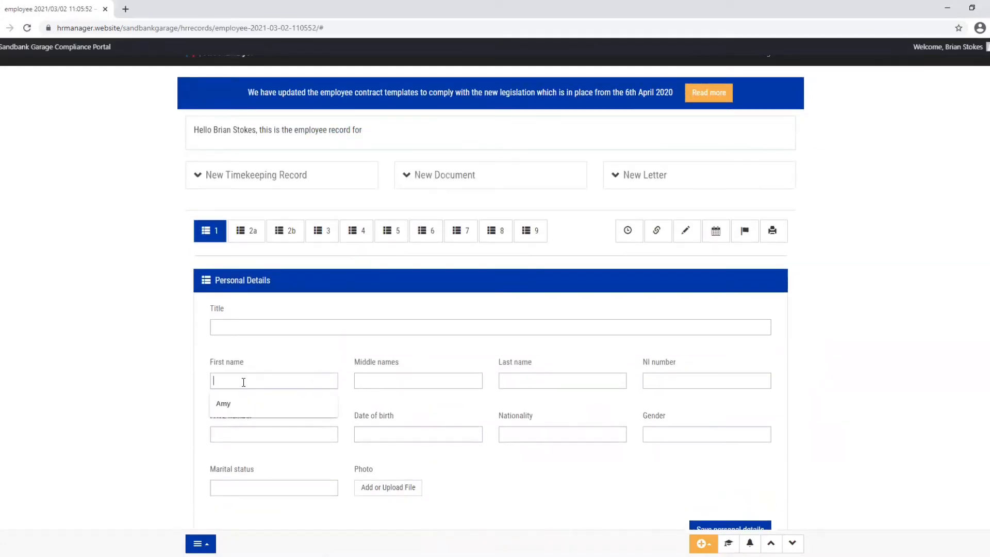
click(230, 405)
click(526, 376)
click(520, 404)
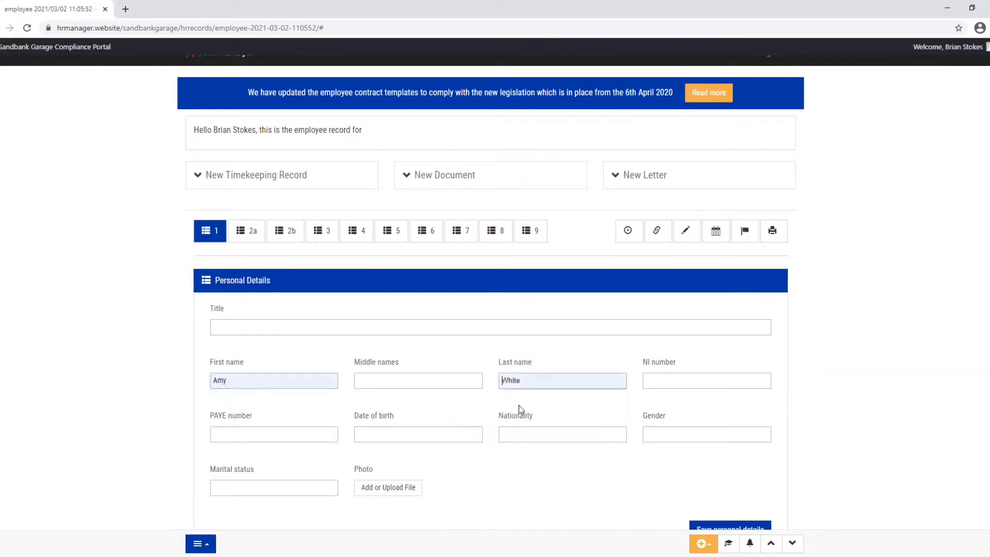
click(663, 382)
click(670, 404)
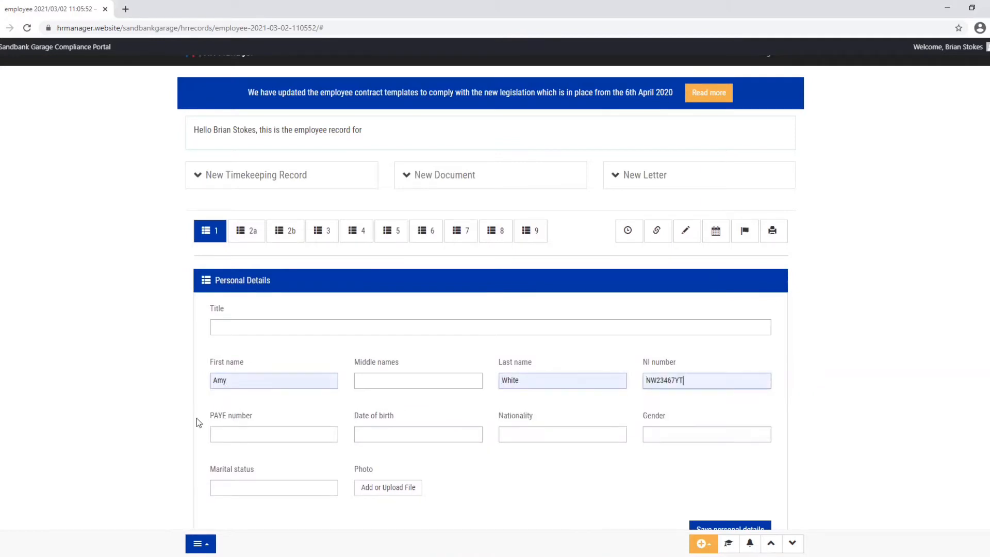
Enter the employee's date of birth and set the nationality to British in the personal details
click(277, 434)
click(368, 436)
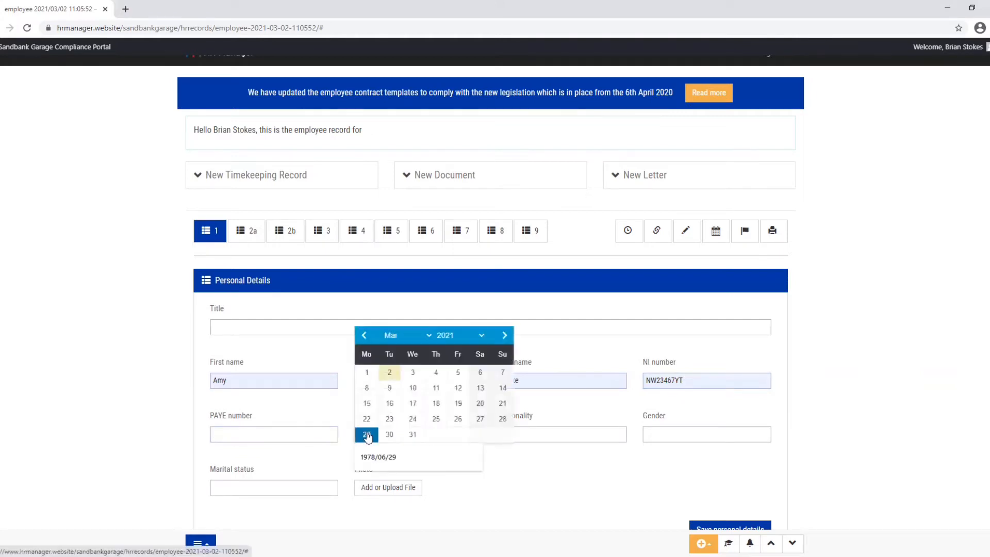
click(382, 460)
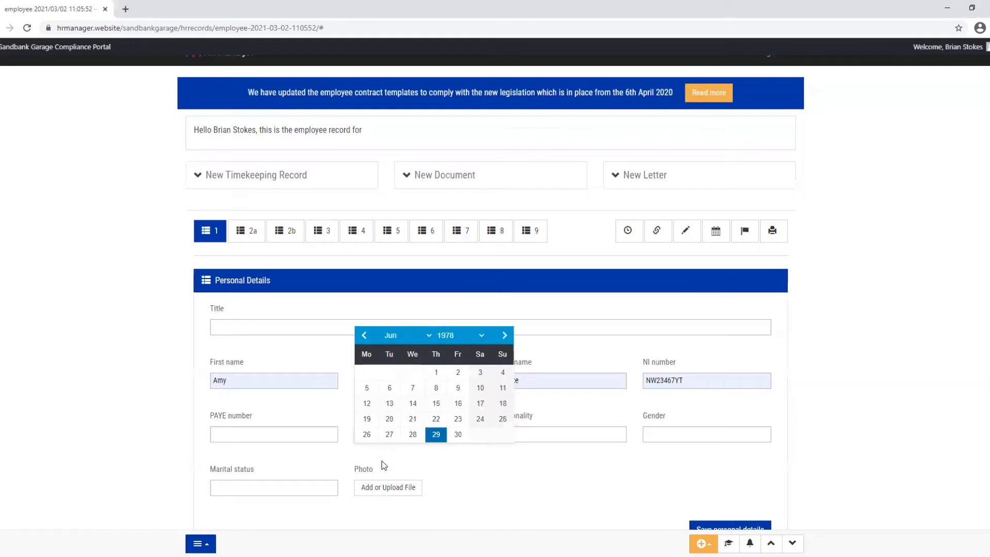
click(557, 436)
click(530, 462)
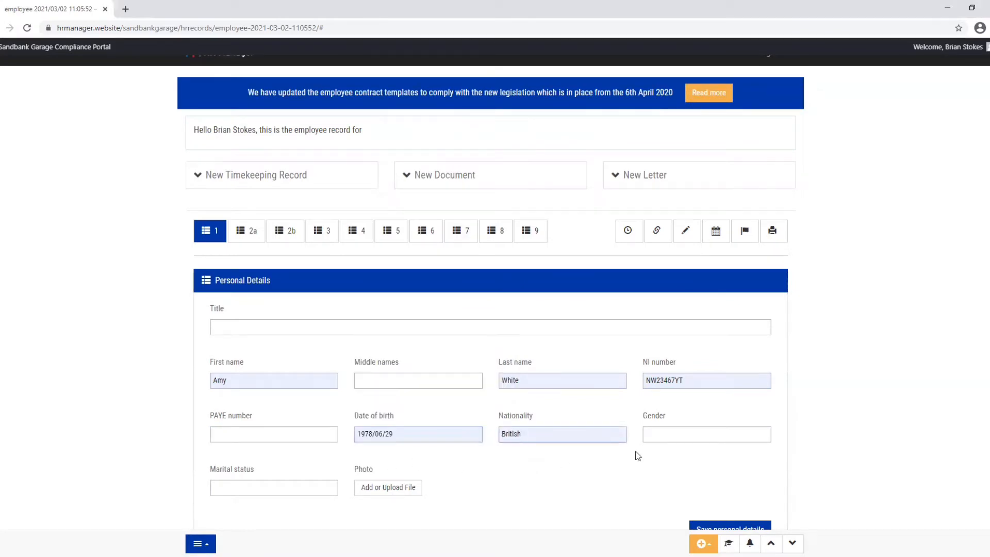
Set the employee's gender to Female and marital status to Married
click(671, 434)
click(668, 461)
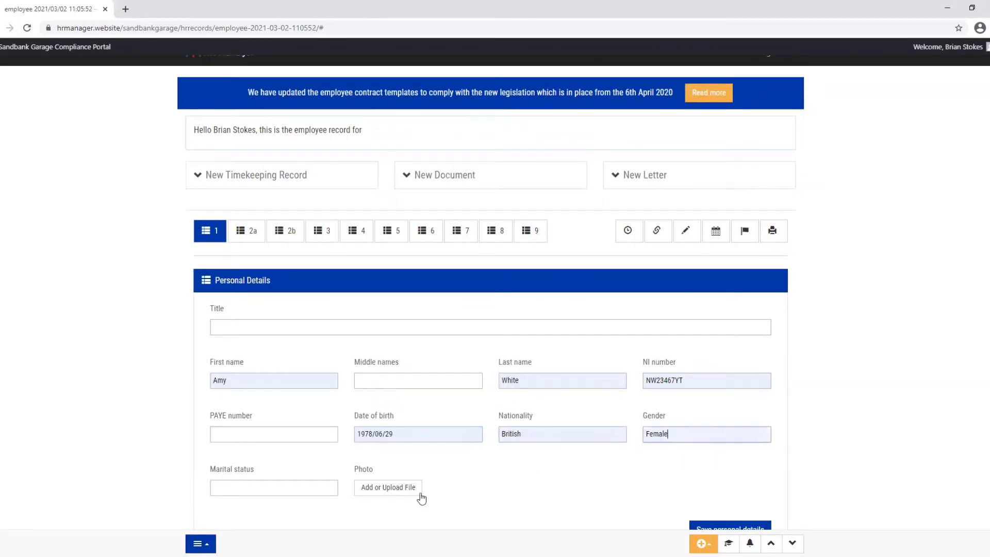
click(259, 487)
click(227, 434)
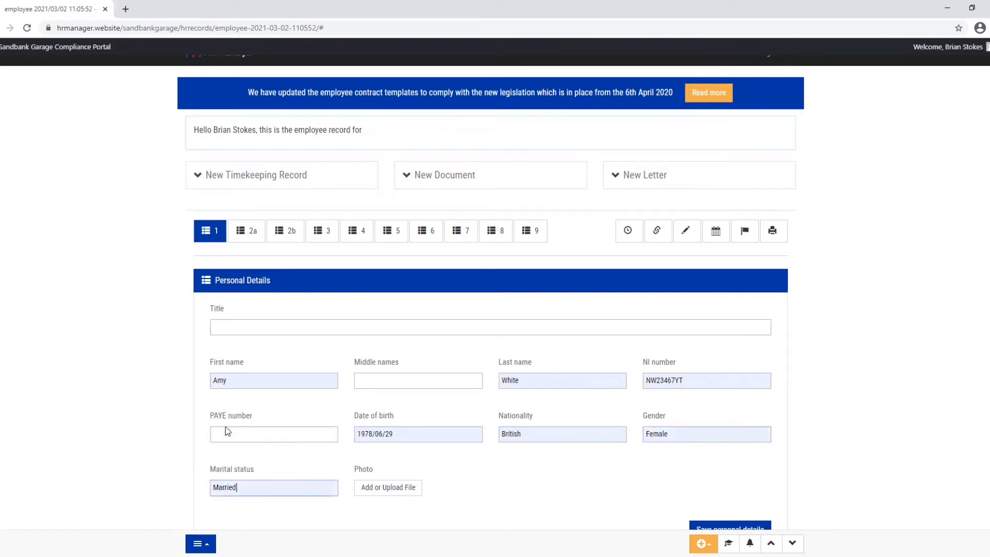
scroll(501, 415, down, 1)
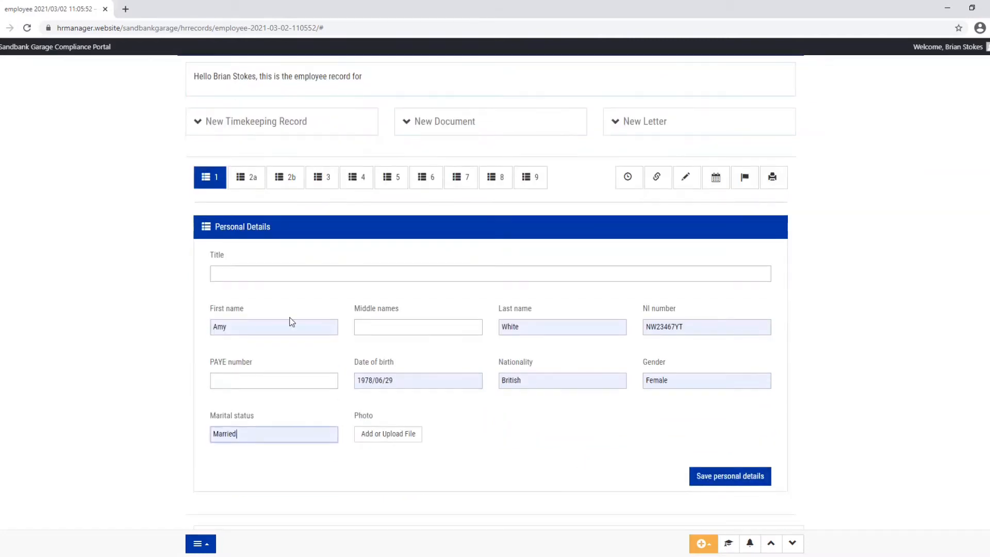
Title the record "AW Employee Record" and save the personal details
click(235, 276)
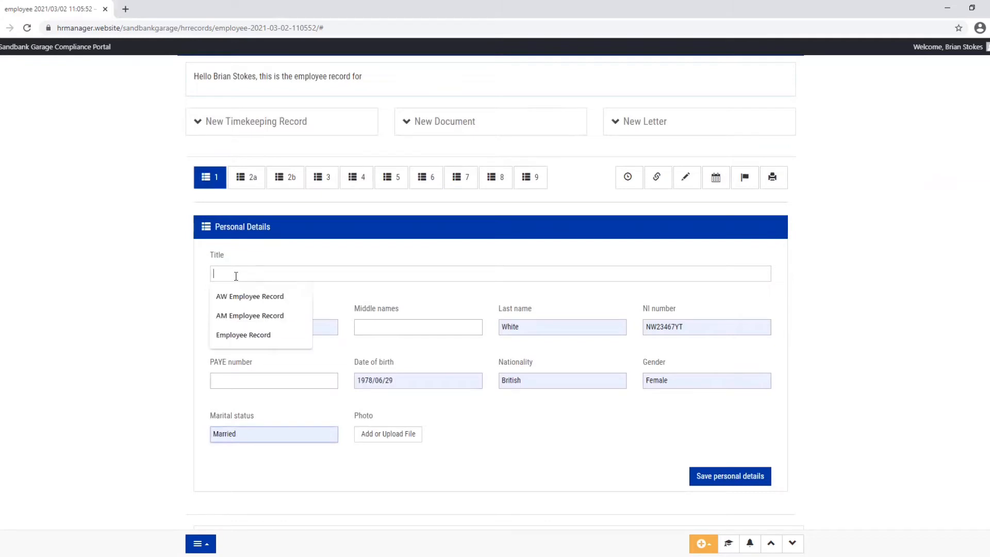
click(237, 292)
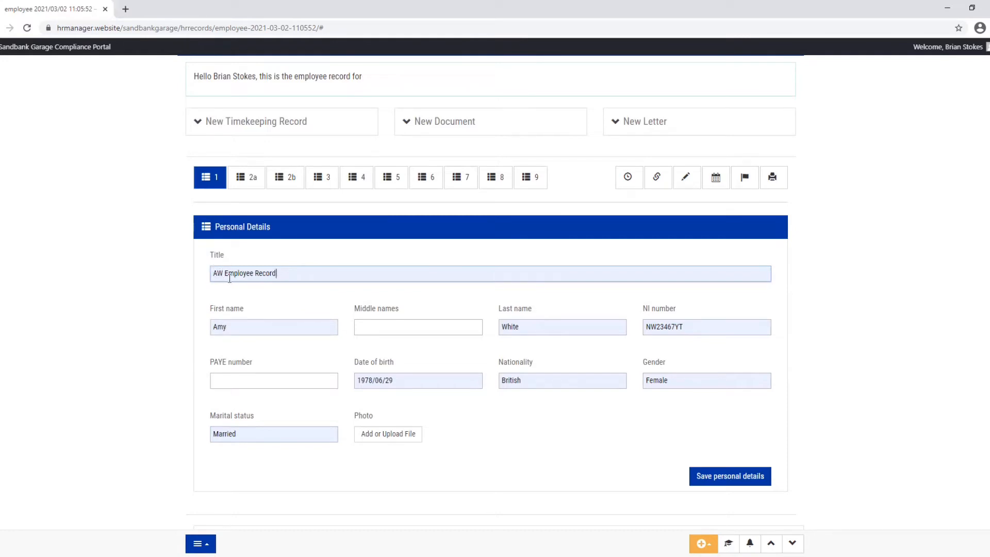
click(713, 477)
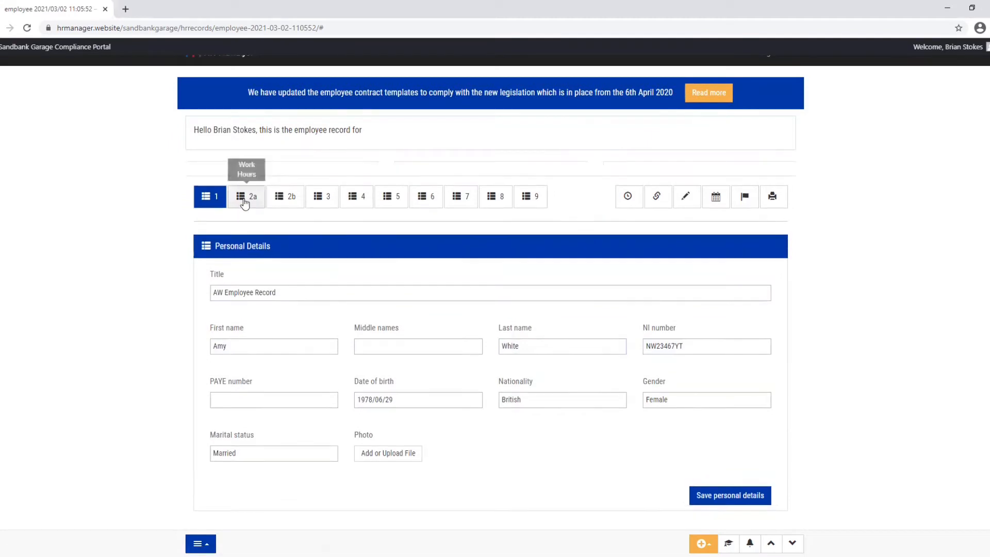
In the employee's Work Hours section, set Monday to 09:00 AM start, 05:00 PM finish, Every Week
click(244, 232)
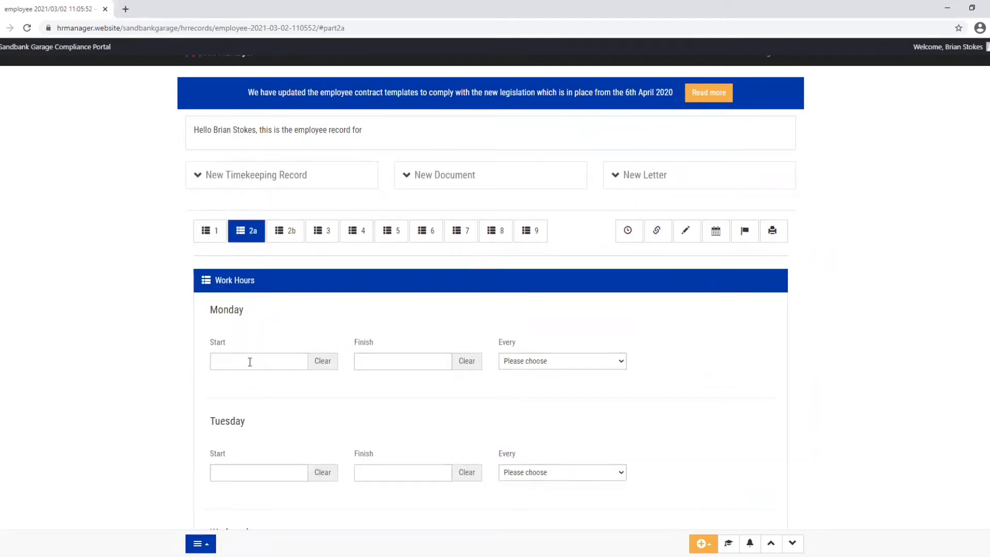
scroll(250, 362, down, 1)
click(234, 310)
click(245, 333)
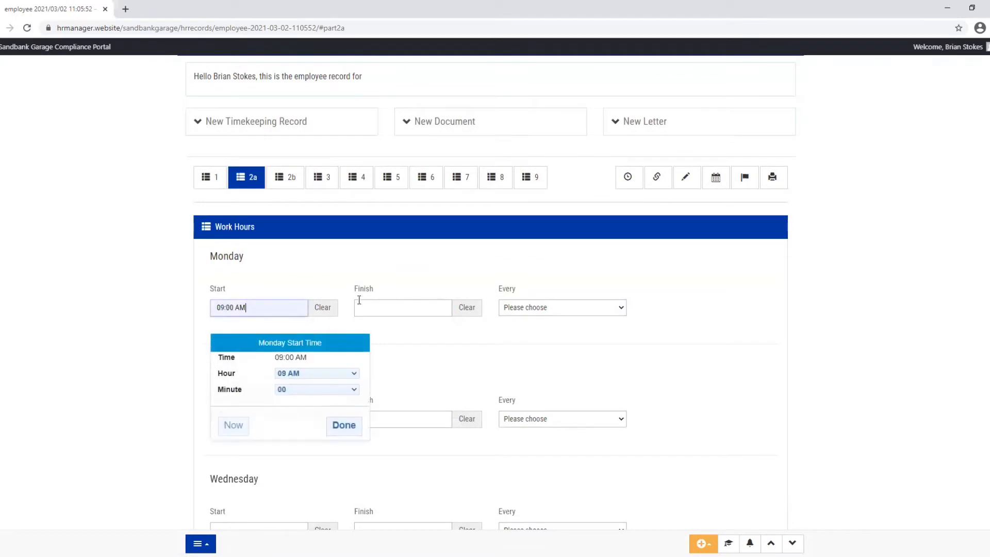
click(361, 306)
click(369, 332)
click(522, 308)
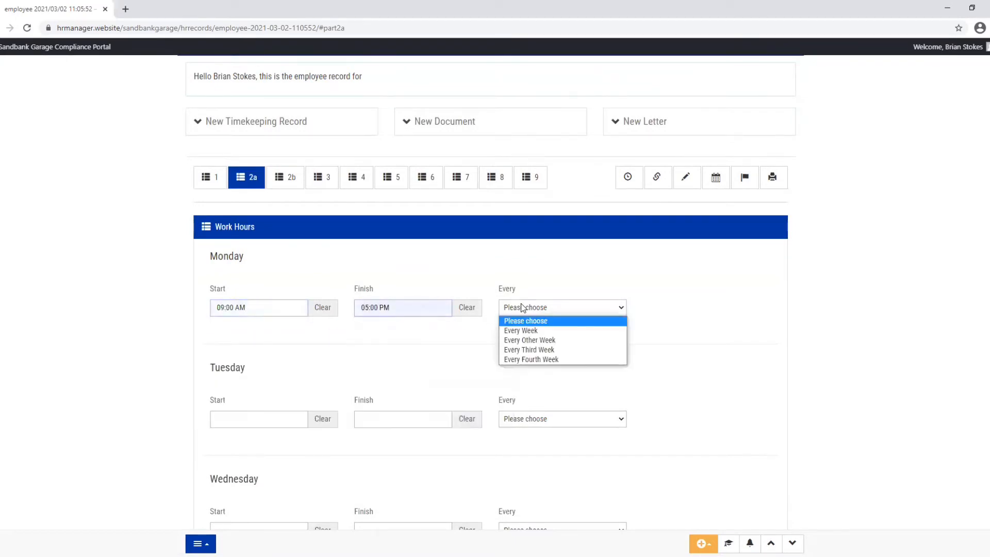
click(521, 331)
Set Tuesday's work hours to 09:00 AM start and 05:00 AM finish, repeating Every Week
scroll(422, 348, down, 2)
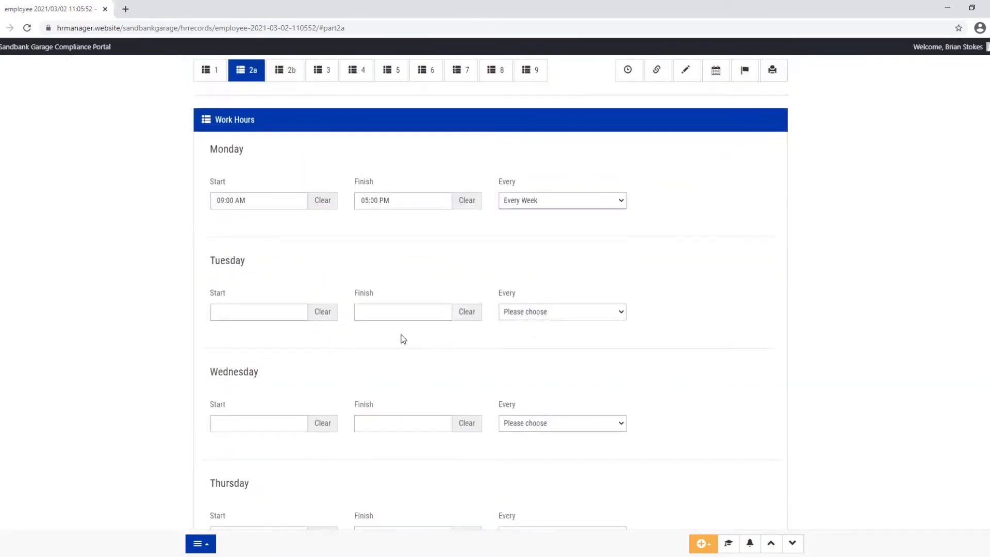
click(246, 314)
click(238, 341)
click(374, 311)
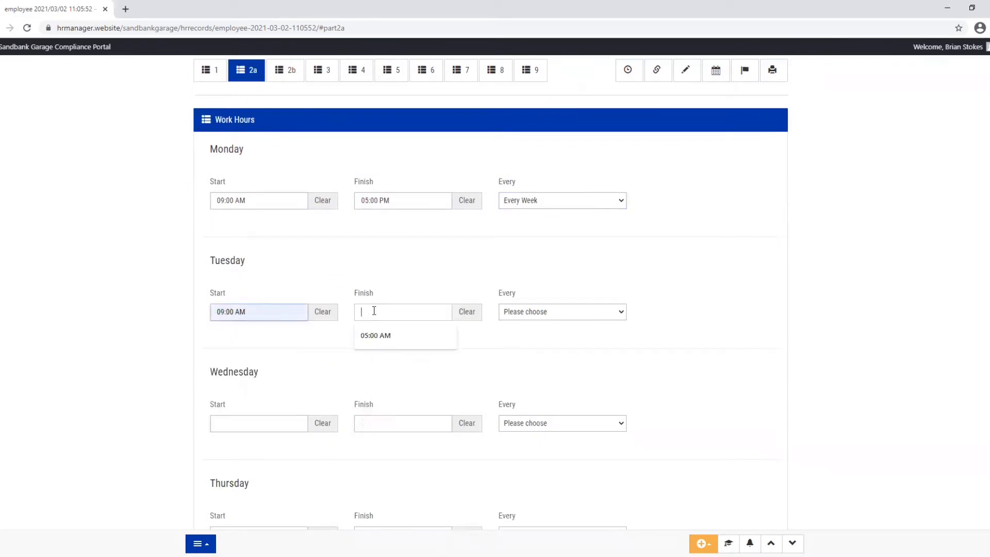
click(375, 335)
click(536, 313)
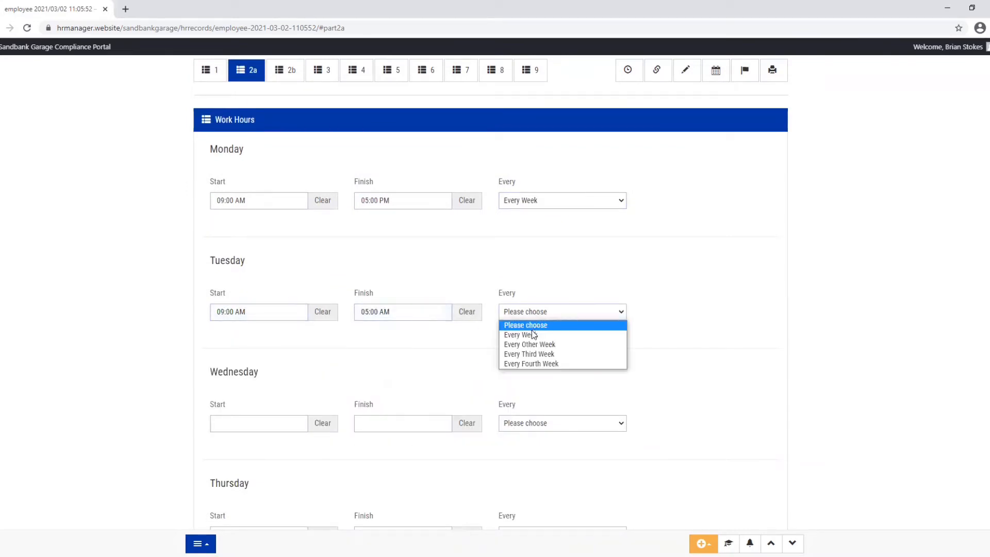
click(534, 335)
Set Wednesday's work hours to 09:00 AM start and 05:00 PM finish, repeating Every Week
scroll(247, 364, down, 2)
click(253, 316)
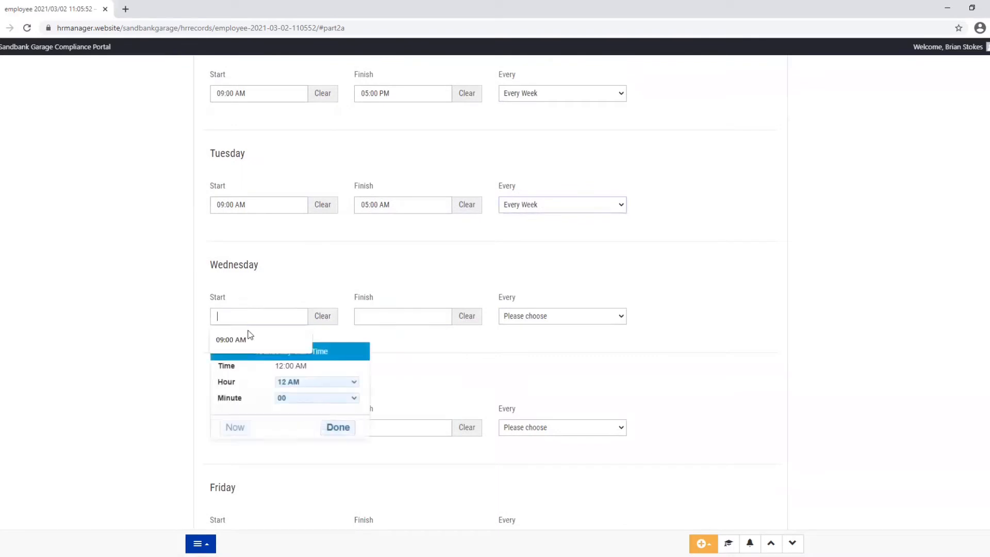
click(248, 336)
click(392, 315)
click(379, 339)
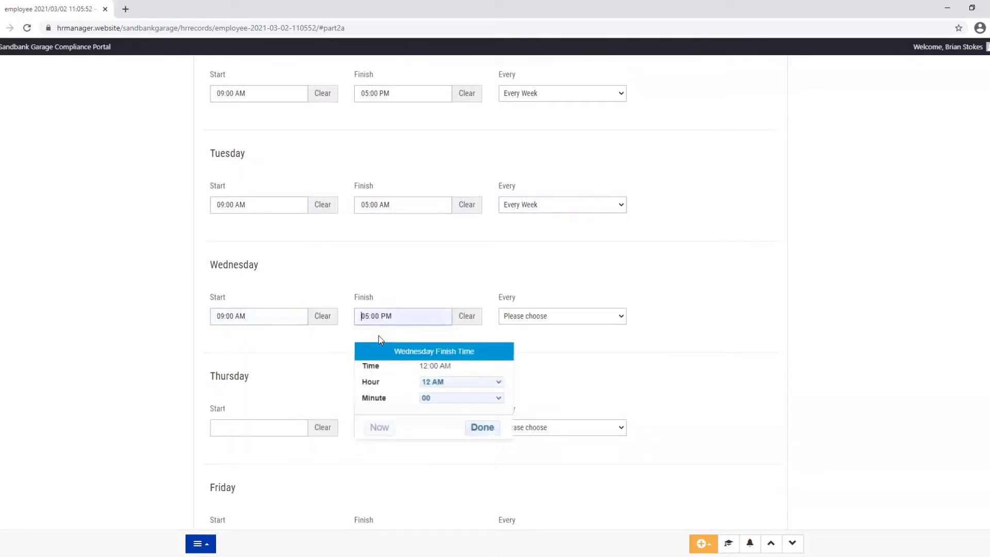
click(534, 315)
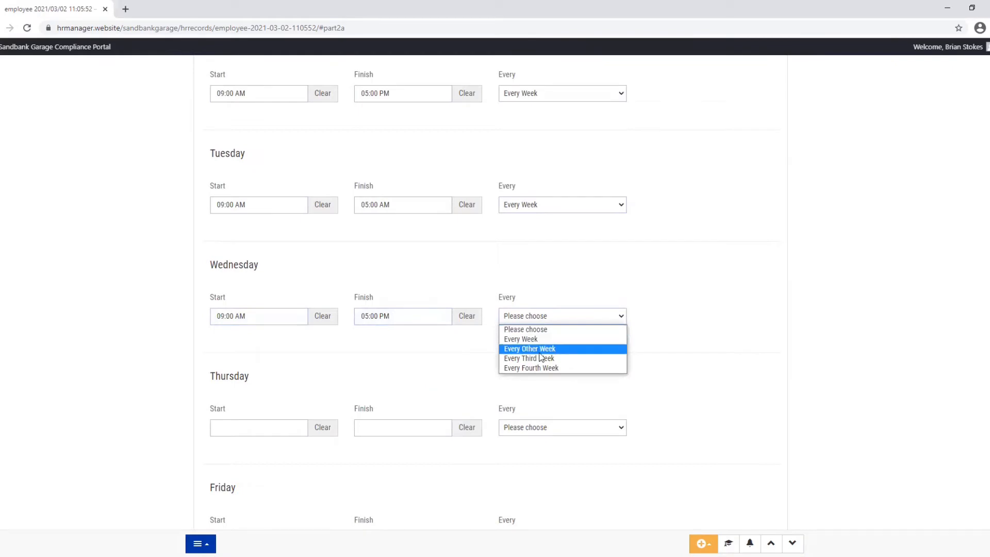
click(535, 339)
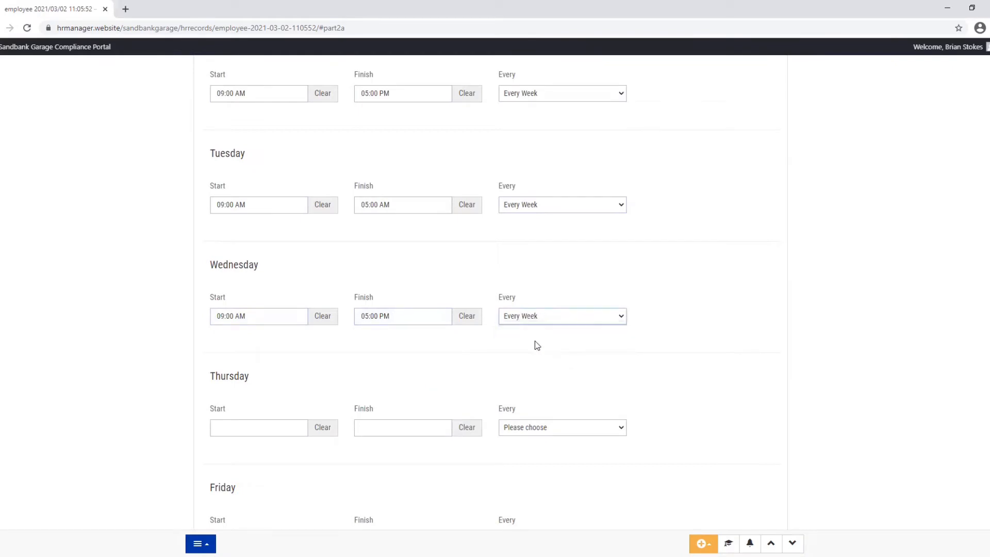
Set Thursday's work hours to 09:00 AM start and 05:00 PM finish, repeating Every Week
scroll(406, 358, down, 1)
scroll(405, 361, down, 1)
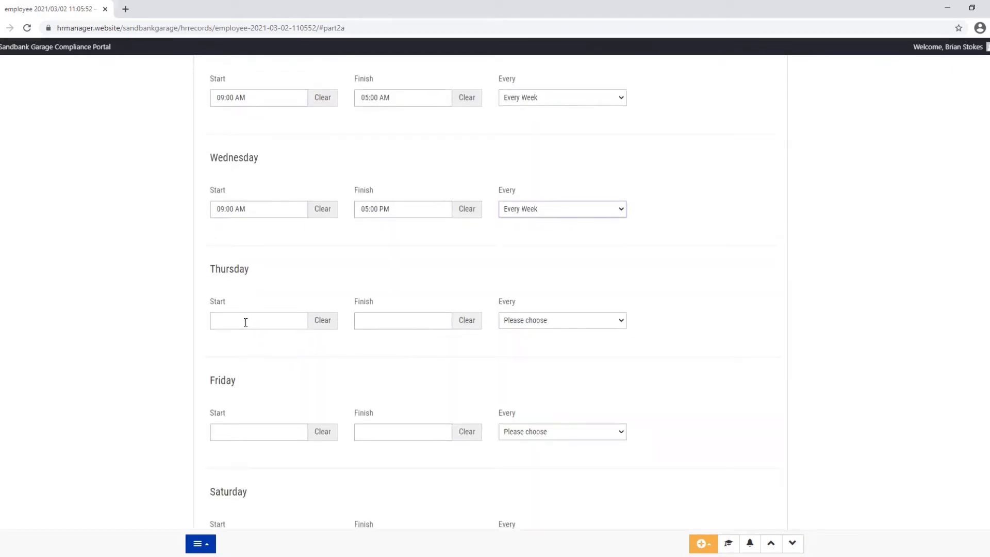
click(246, 322)
click(230, 343)
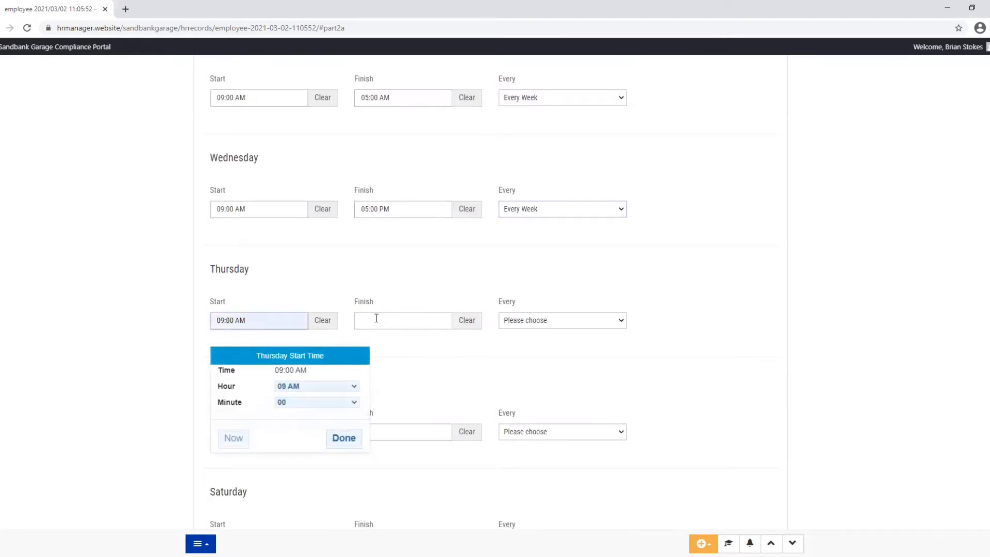
click(376, 318)
click(378, 342)
click(516, 325)
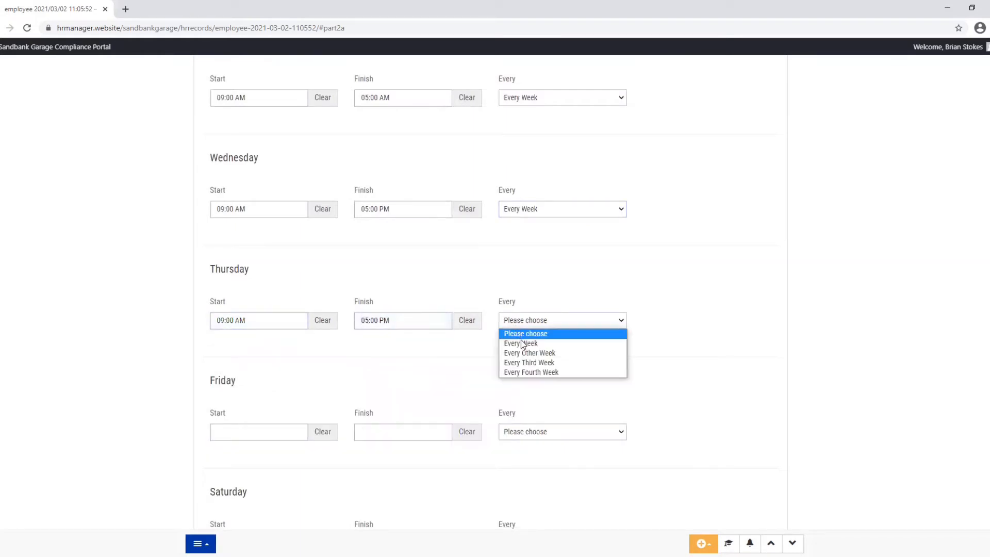
click(522, 343)
Set Friday's work hours to 09:00 AM start and 05:00 PM finish, repeating Every Week
scroll(422, 361, down, 2)
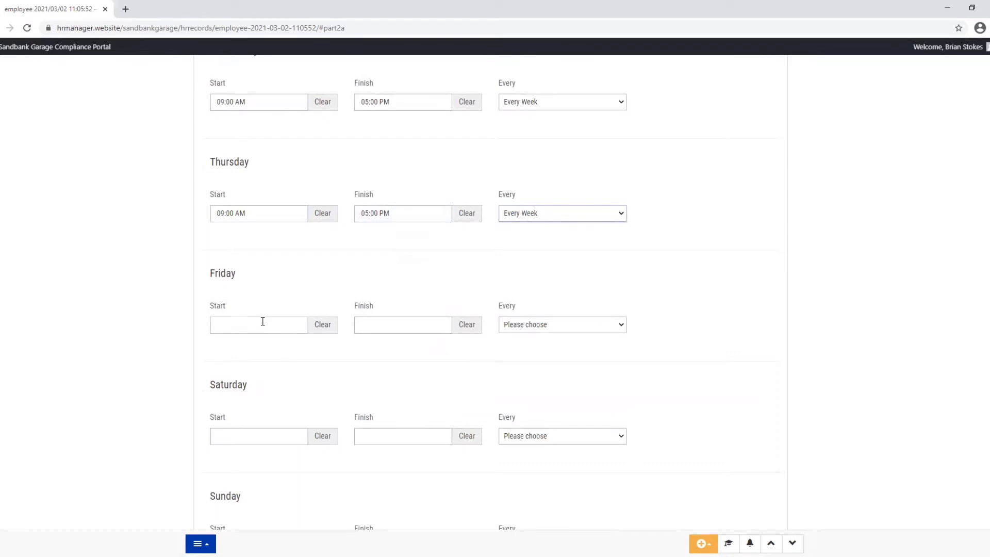
click(263, 321)
click(245, 345)
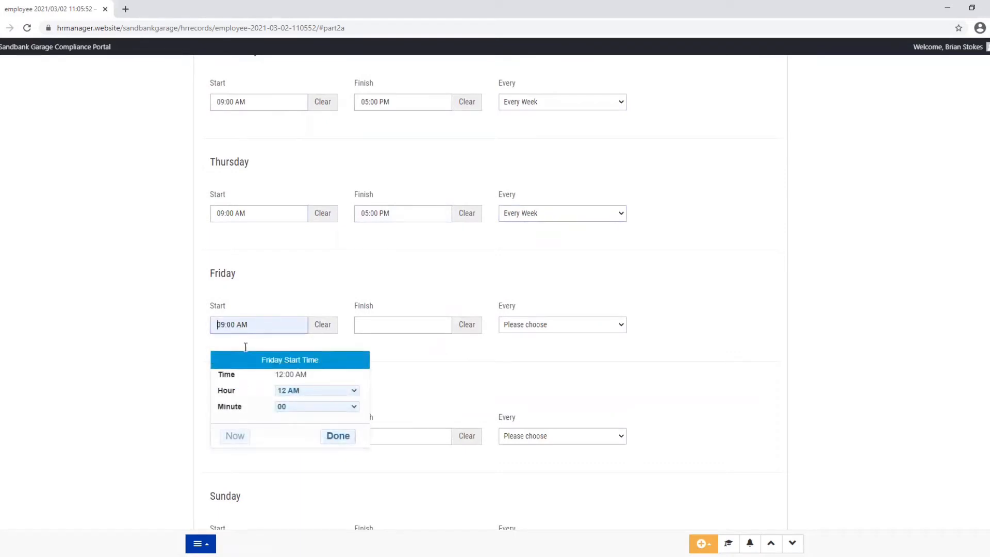
click(383, 325)
click(382, 345)
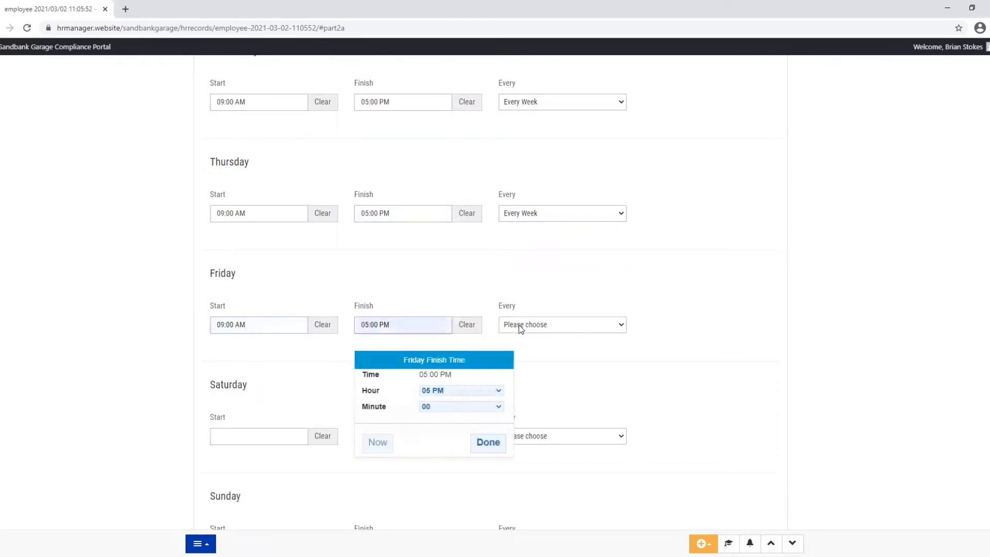
click(519, 325)
click(526, 349)
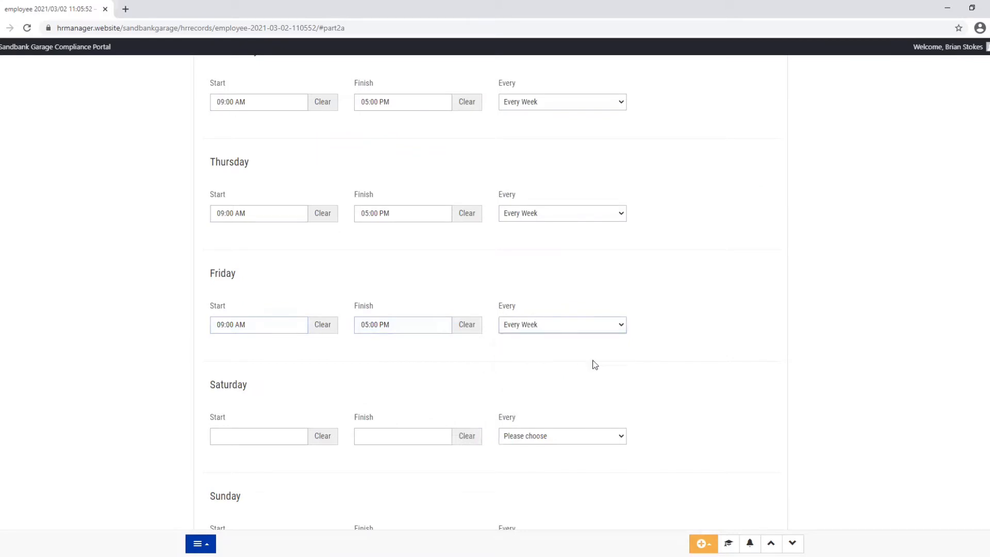
Save the work hours, leaving Saturday and Sunday blank, and open the employee's Work Details section
scroll(663, 363, down, 1)
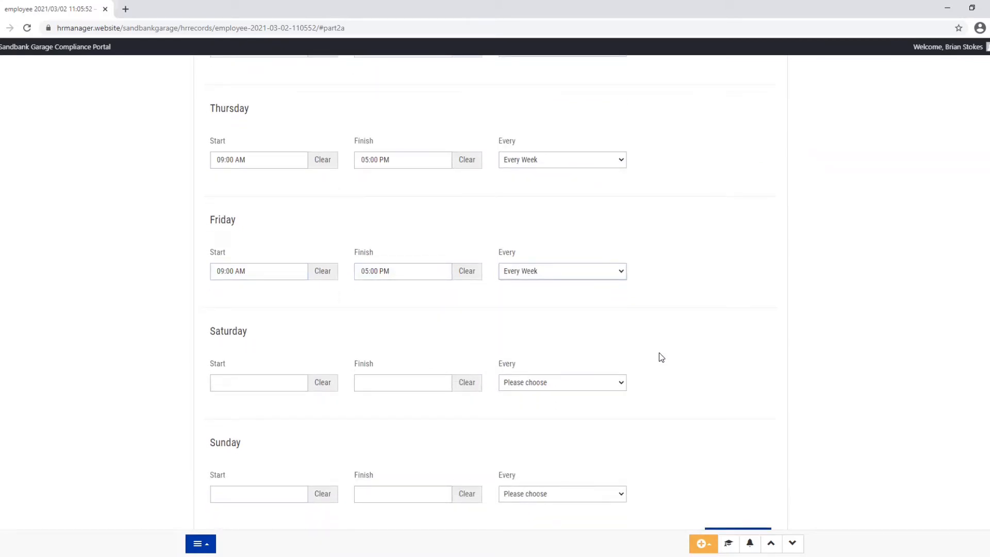
scroll(664, 362, down, 1)
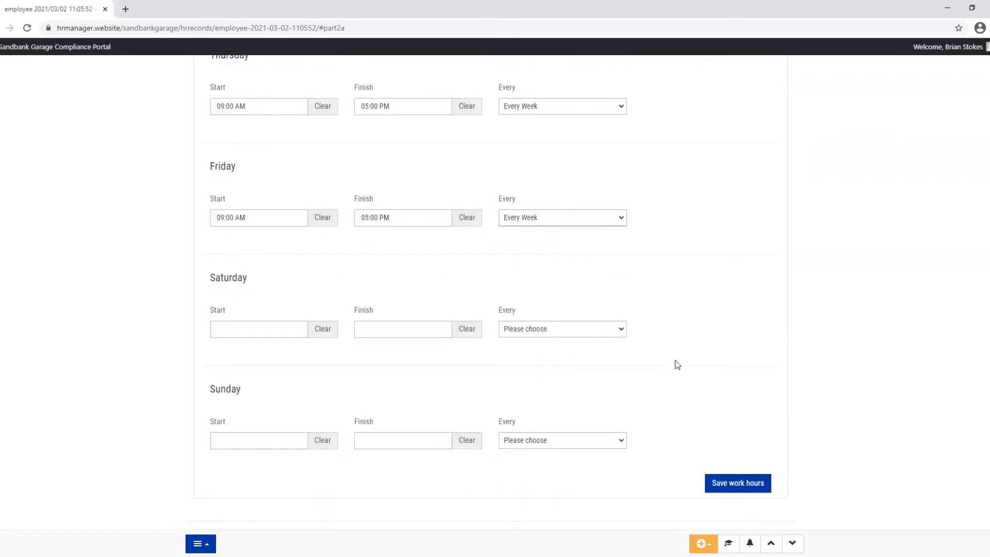
click(730, 483)
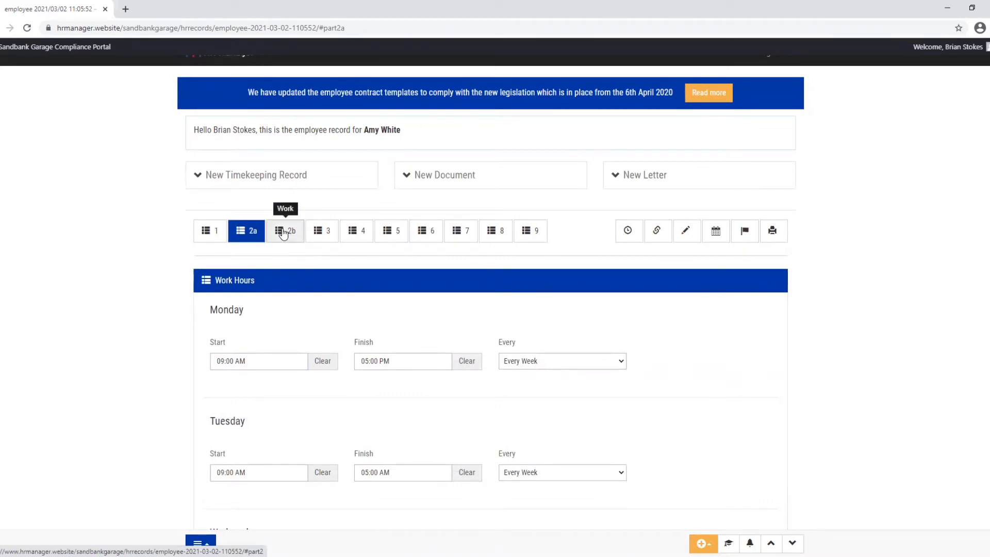
click(282, 235)
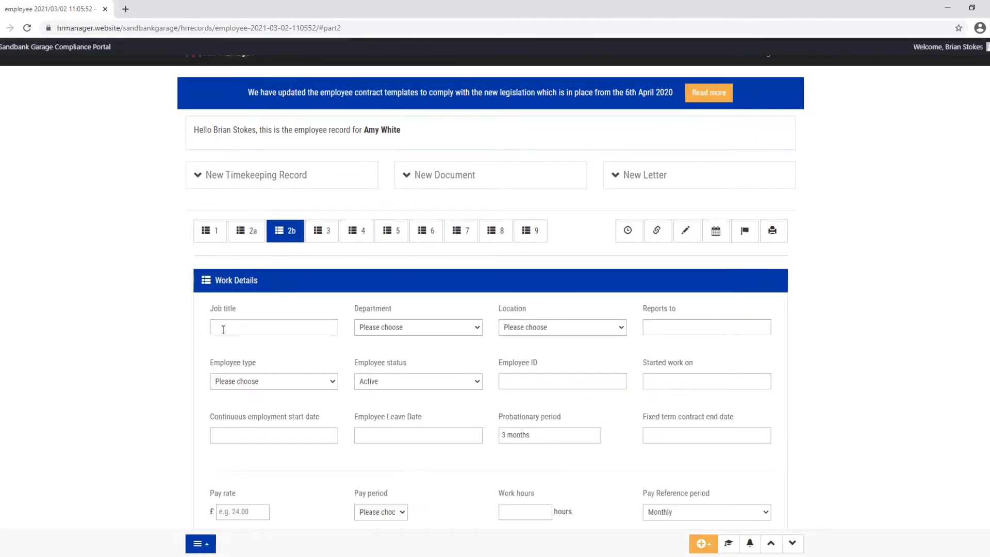
Set the job title to Receptionist, department to Reception and location to Sandbank Garage Services, and enter the manager's name under Reports to
click(223, 330)
click(236, 355)
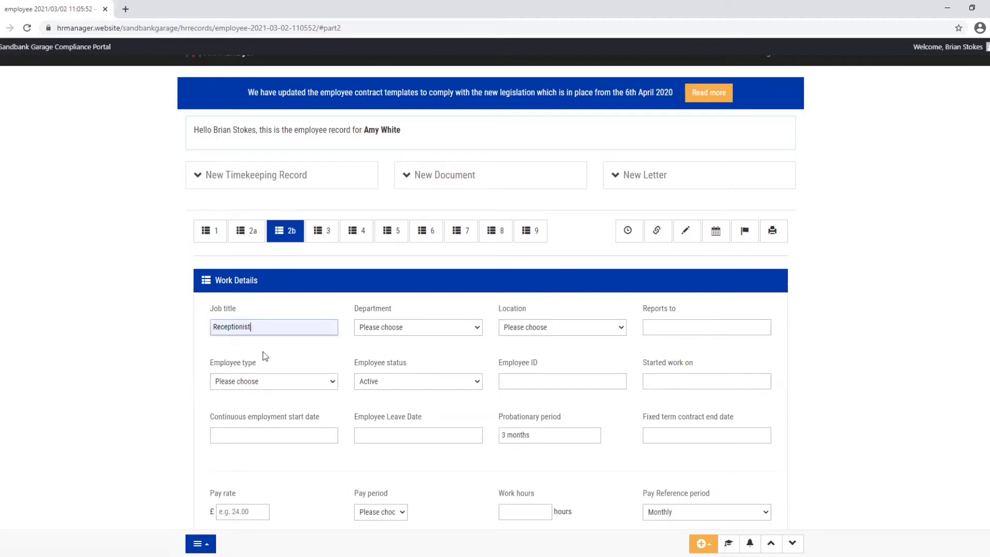
click(391, 332)
click(394, 371)
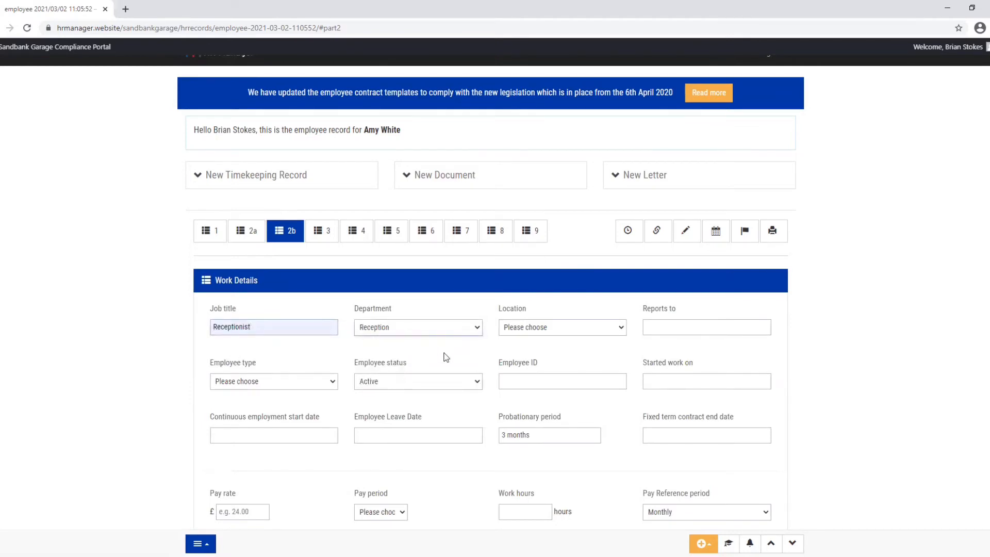
click(518, 332)
click(541, 359)
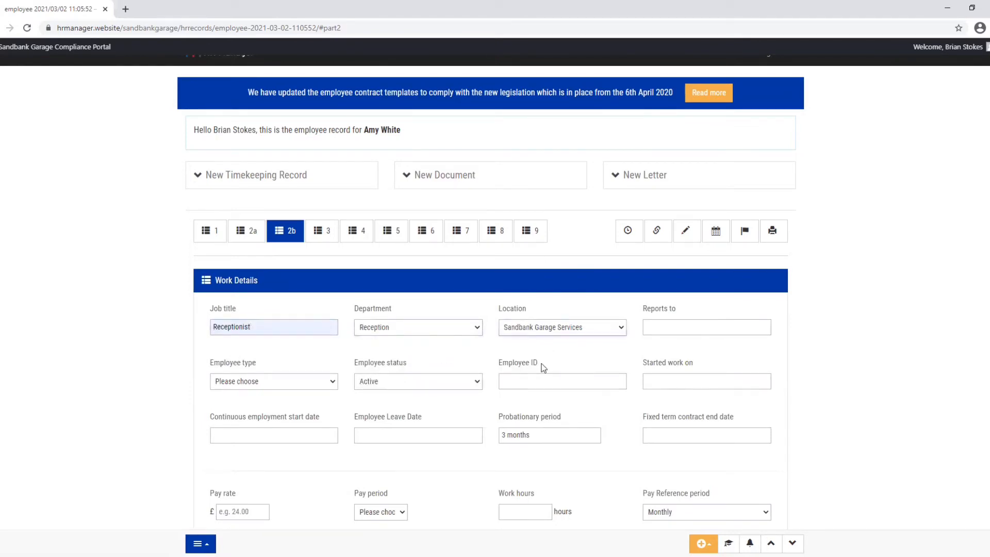
click(663, 328)
click(667, 349)
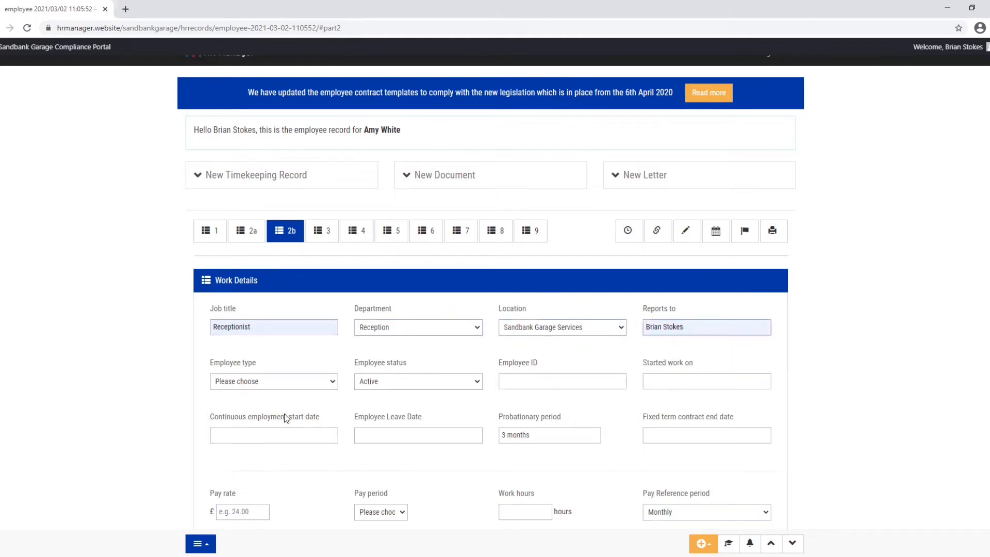
Set the employee type to Full time and the Started work on date to 2021/04/01
click(274, 382)
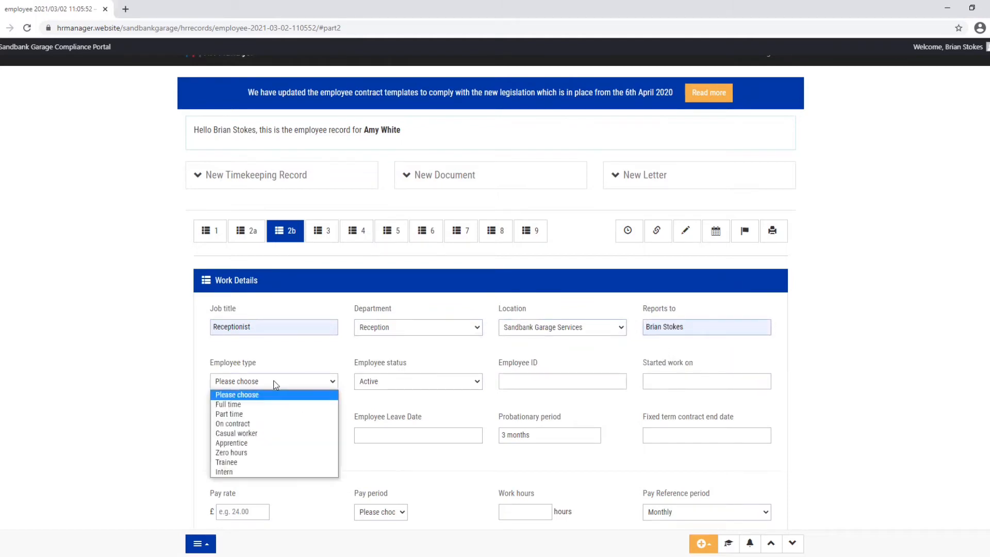
click(239, 405)
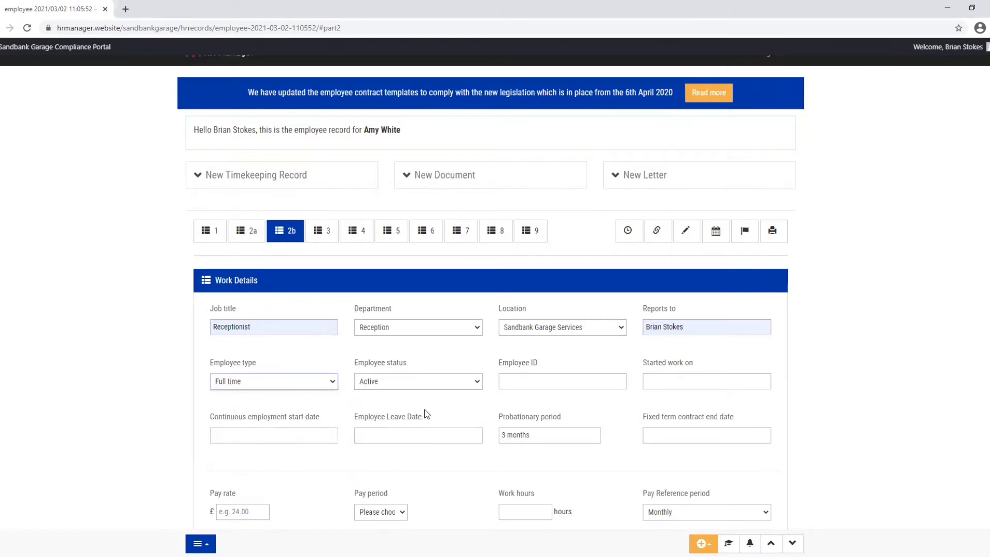
scroll(444, 402, down, 1)
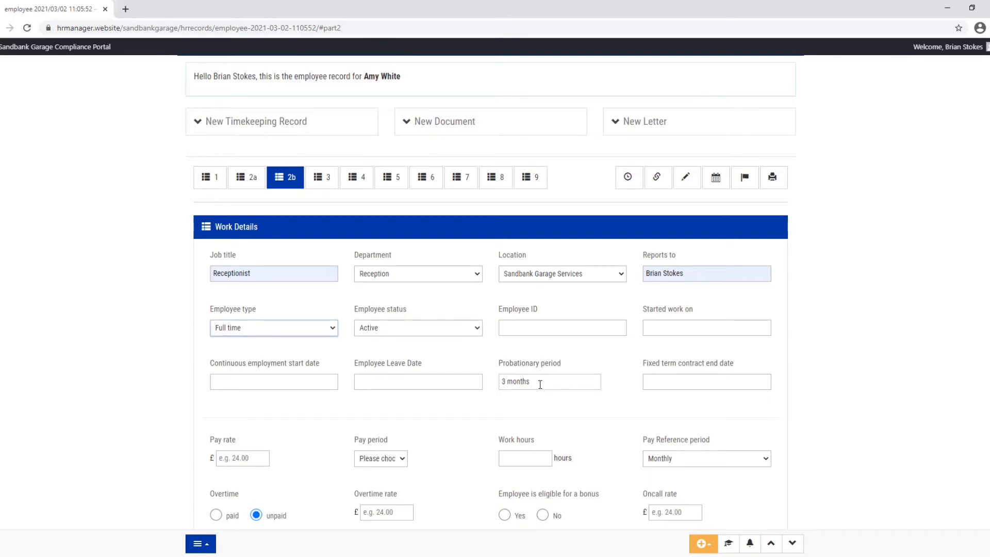
scroll(487, 361, down, 1)
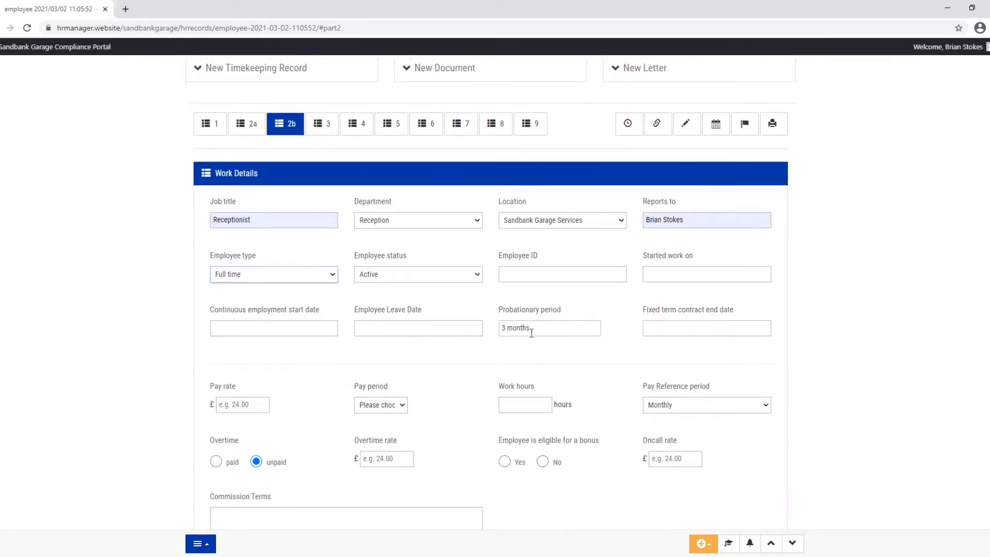
click(672, 274)
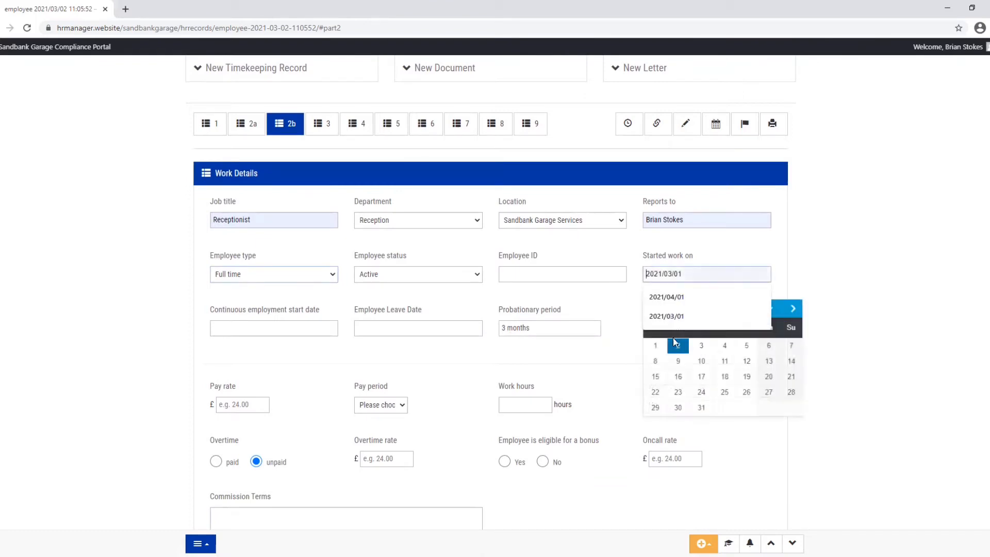
click(673, 300)
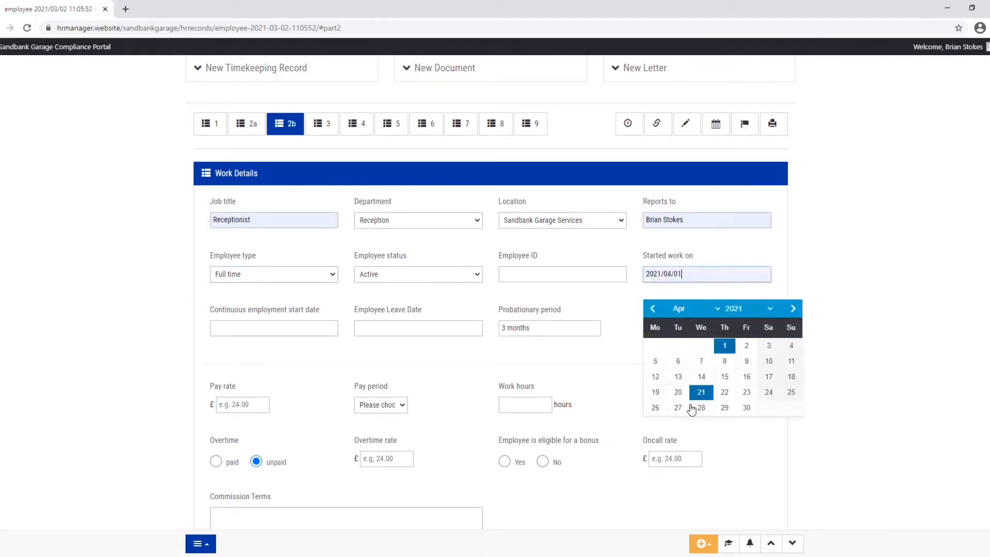
click(555, 361)
Set the pay rate to £15,000 per annum and the work hours to 35
scroll(554, 361, down, 1)
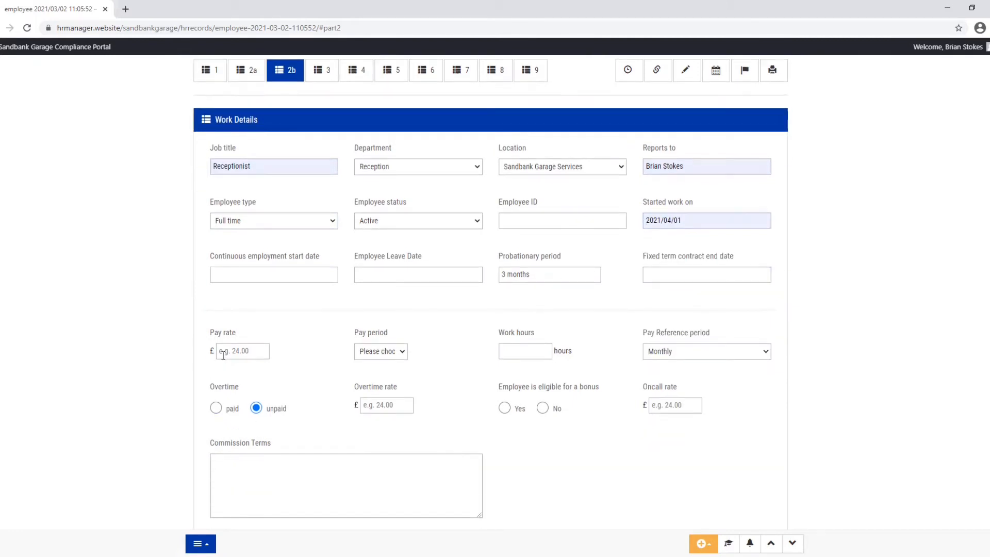
click(229, 351)
click(230, 373)
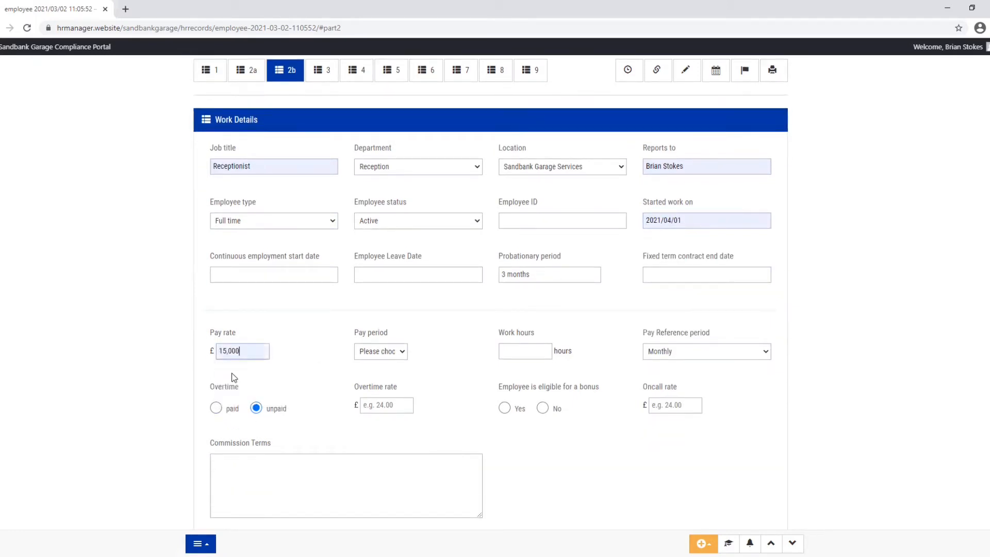
click(403, 352)
click(379, 374)
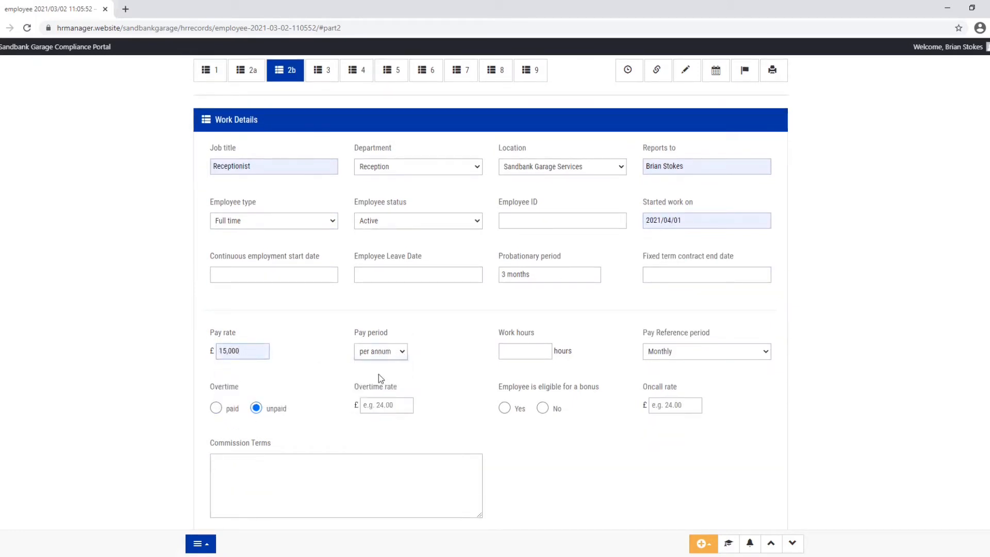
click(507, 354)
click(518, 375)
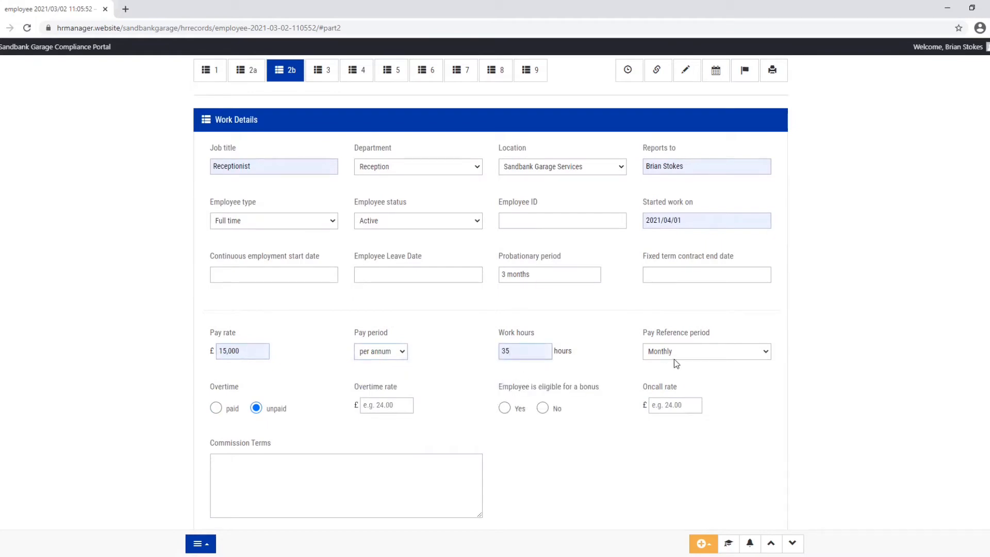
Save the work details with commission, training and bank fields left blank, and open the Medical Details section
scroll(265, 402, down, 1)
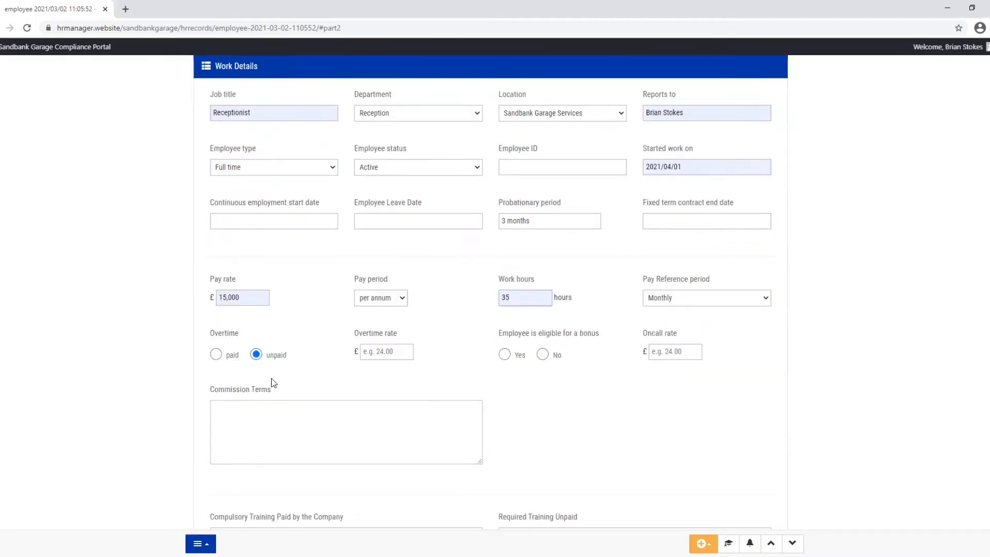
scroll(274, 381, down, 1)
scroll(326, 372, down, 1)
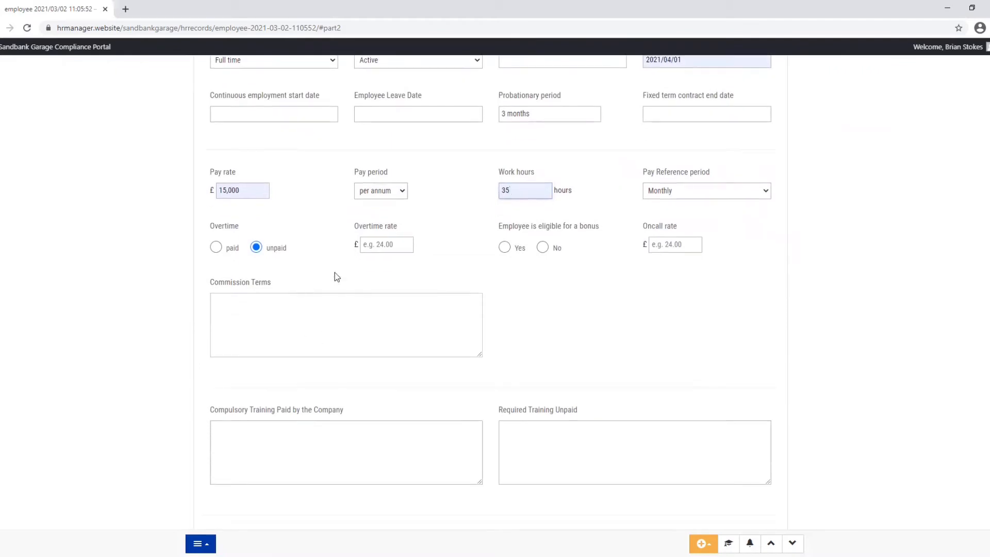
scroll(345, 406, down, 1)
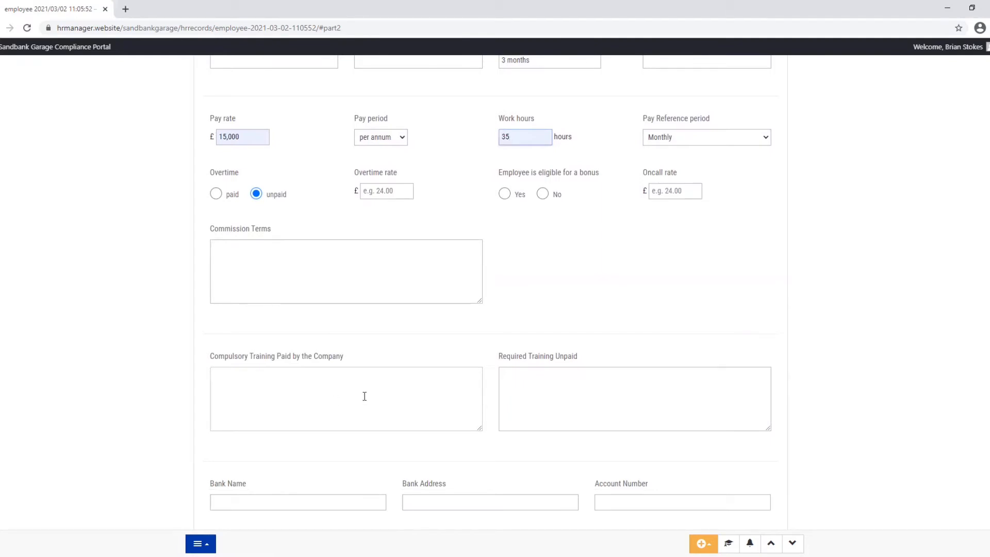
scroll(581, 382, down, 3)
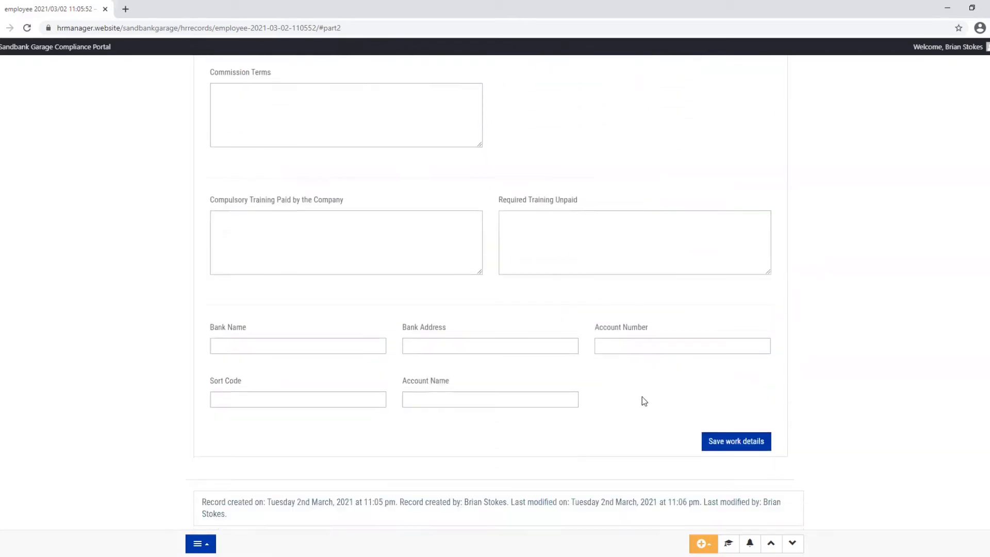
click(720, 425)
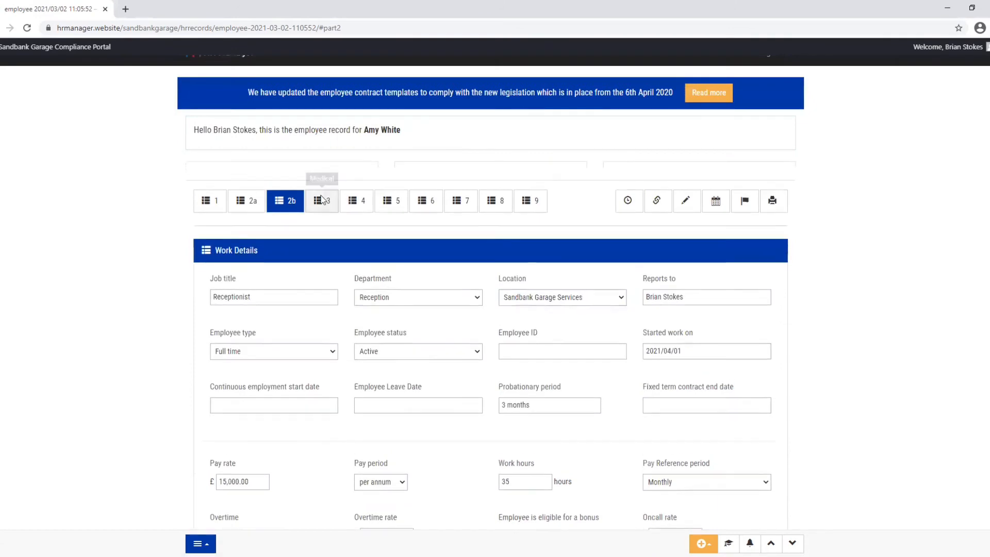
click(320, 233)
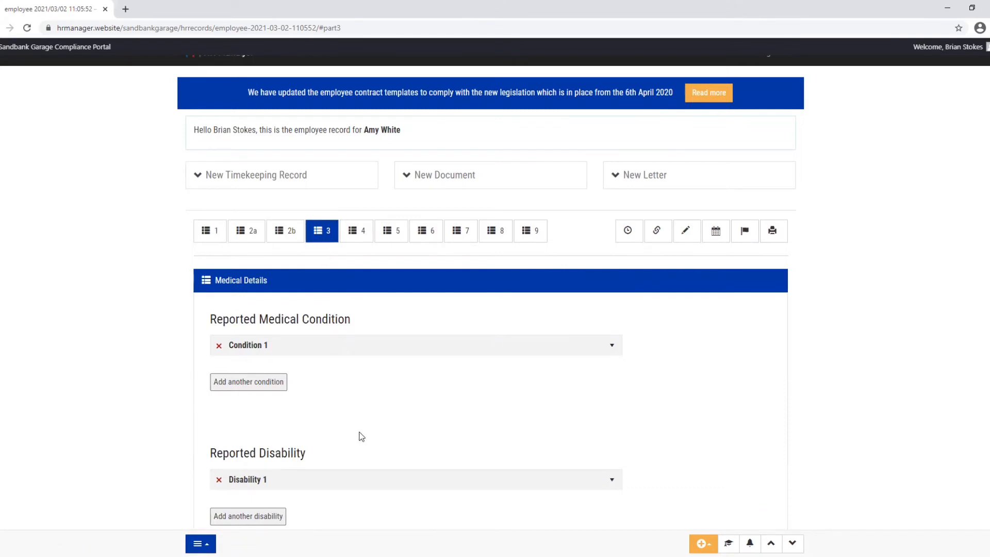
In Statutory Details, answer Yes to limiting the full disciplinary procedure and to the company pensions policy, and enter the grievance contact's name
click(350, 234)
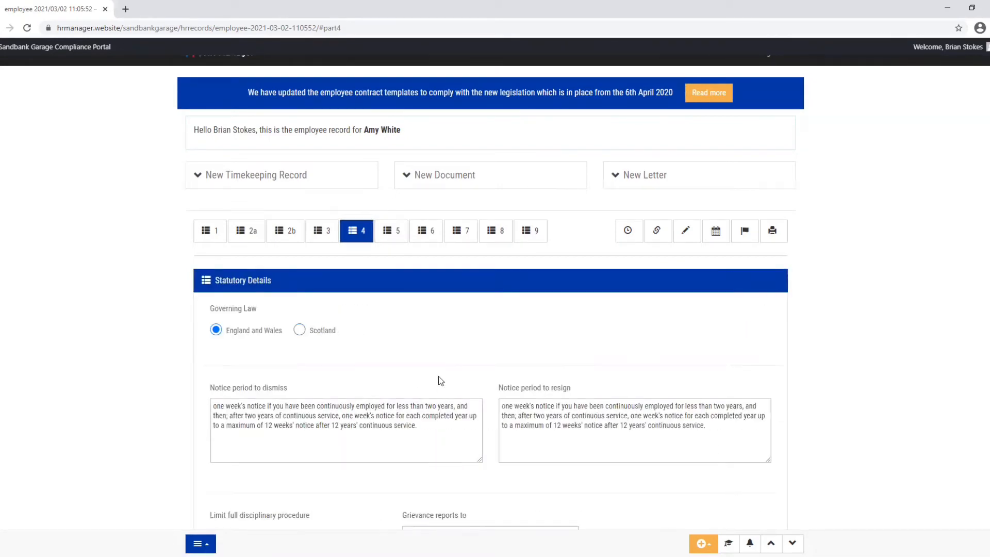
scroll(444, 387, down, 1)
scroll(449, 393, down, 1)
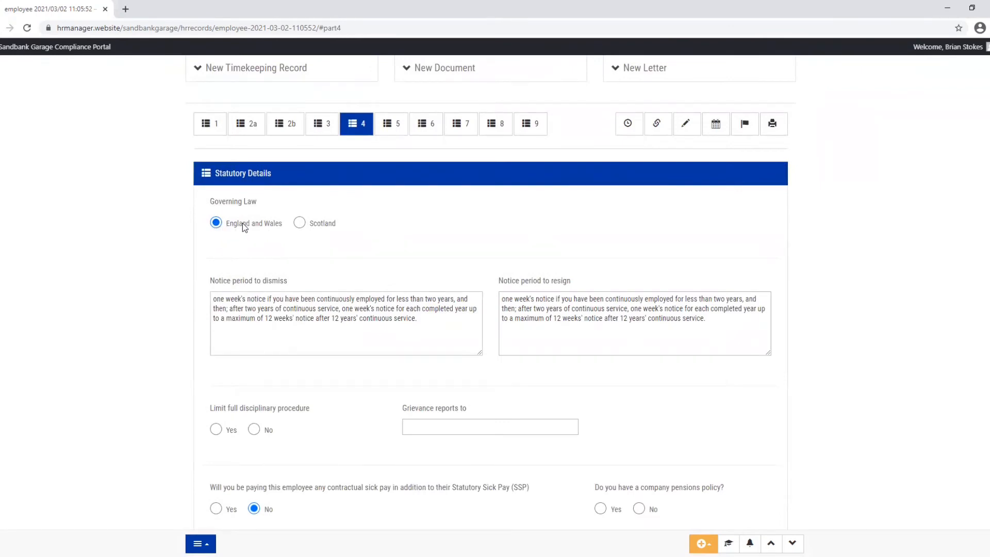
scroll(315, 331, down, 1)
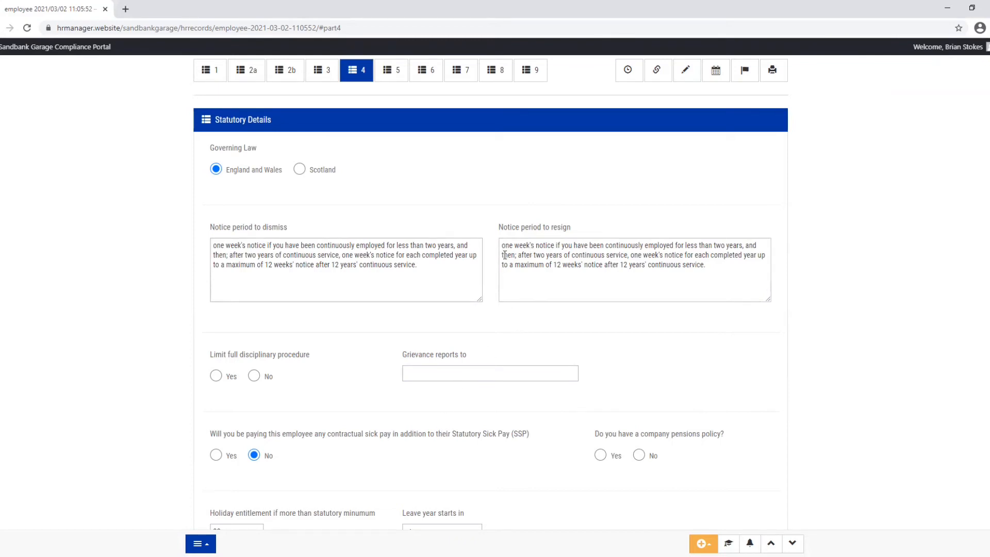
scroll(415, 395, down, 1)
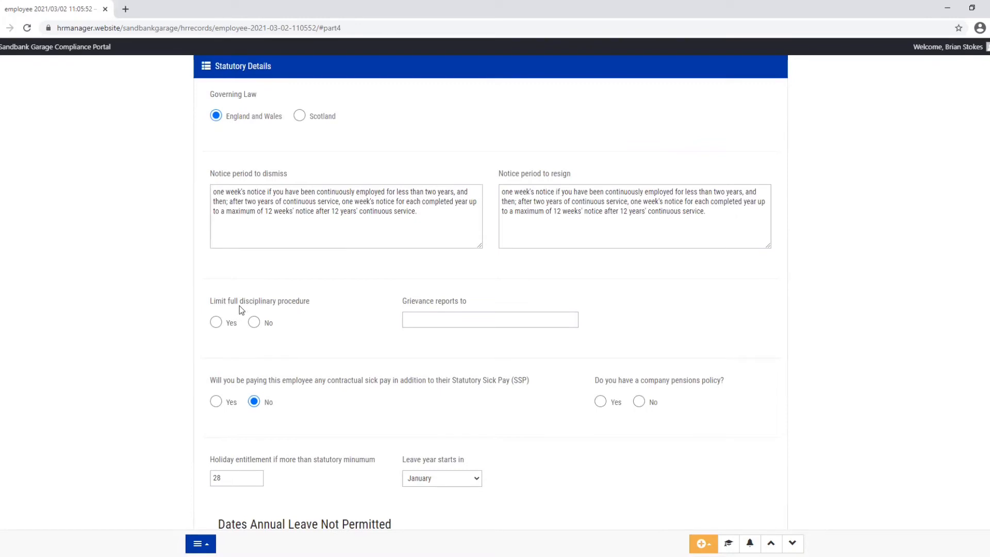
click(216, 323)
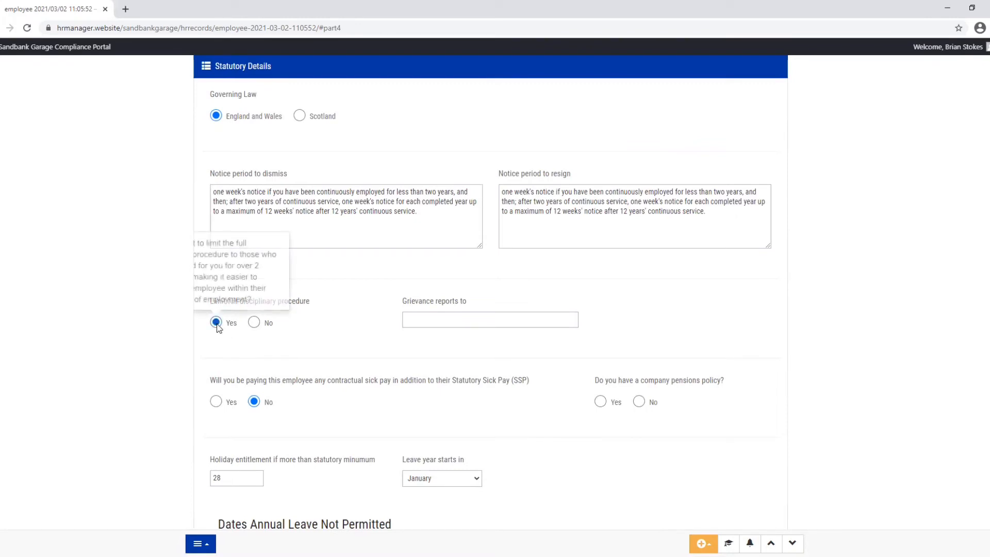
click(417, 316)
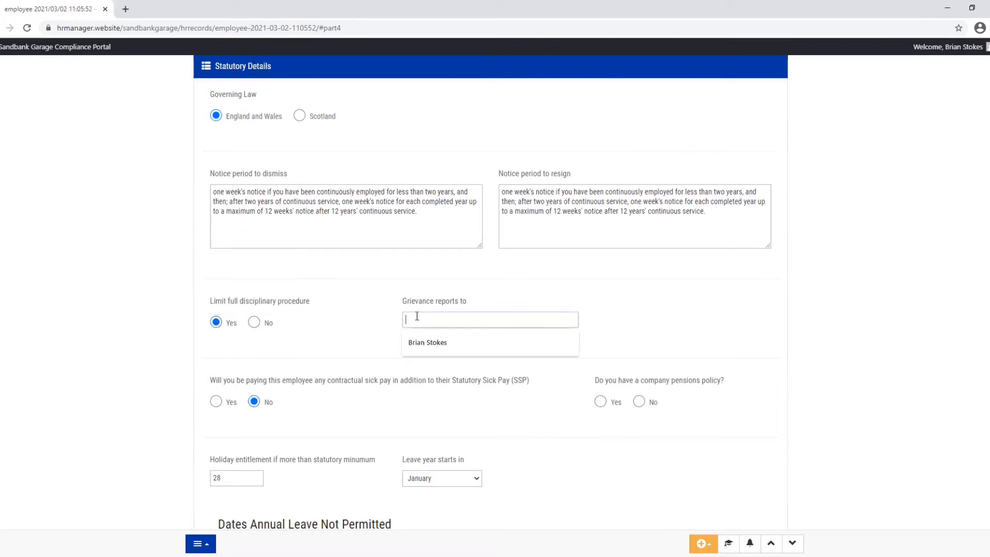
click(425, 343)
scroll(380, 430, down, 1)
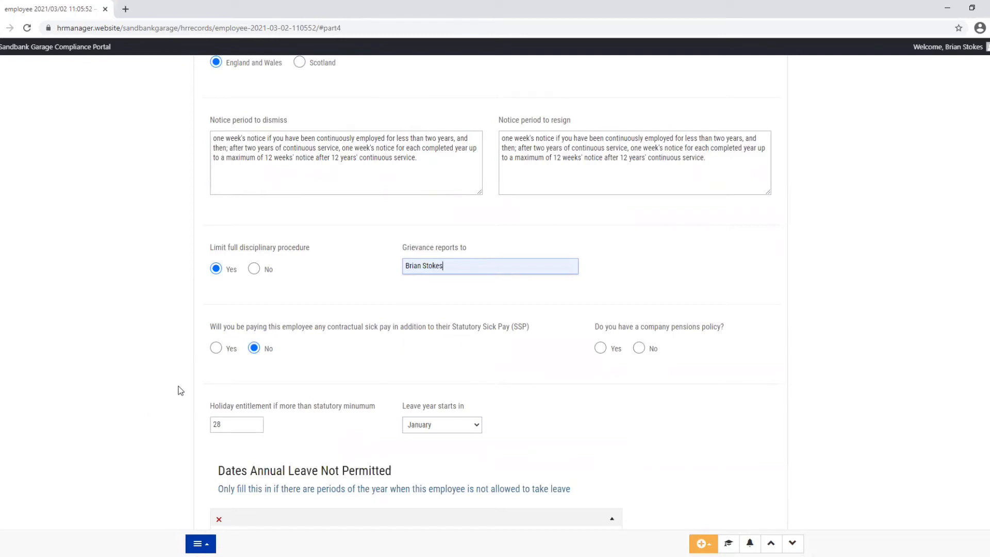
click(601, 348)
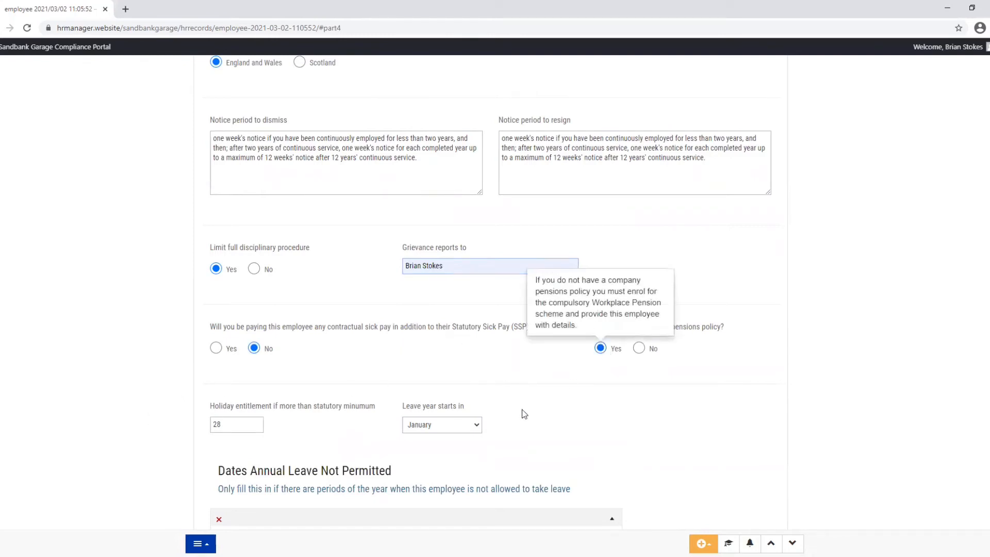
Save the statutory entitlements, leaving the dates when annual leave is not permitted blank, and open the Additional Contract Clauses section
scroll(518, 415, down, 2)
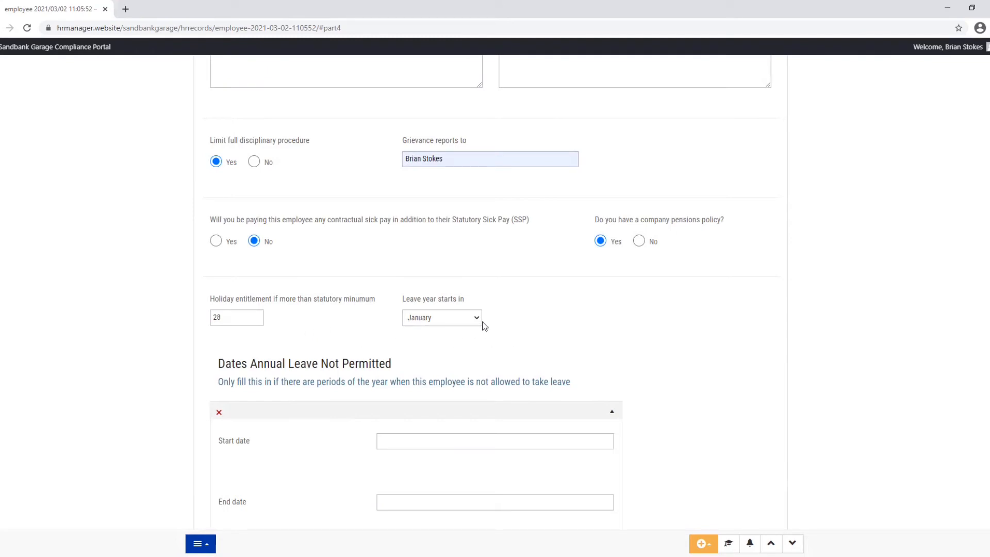
scroll(562, 289, down, 1)
scroll(318, 361, down, 2)
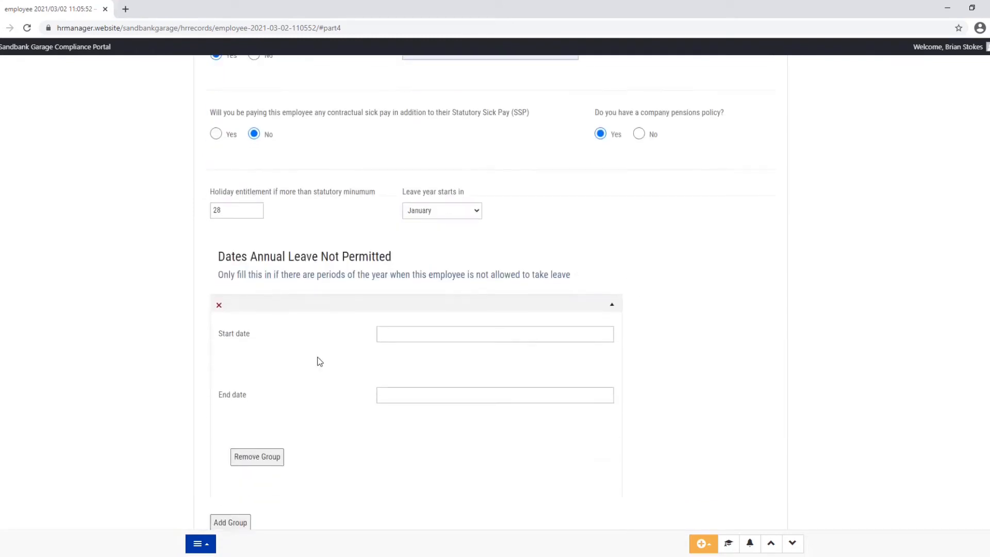
scroll(296, 345, down, 1)
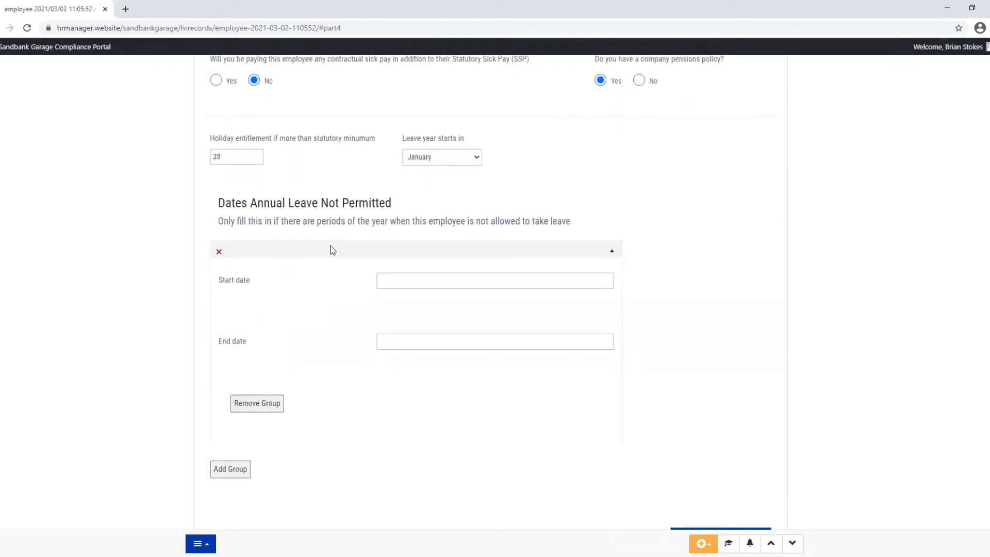
scroll(642, 274, down, 1)
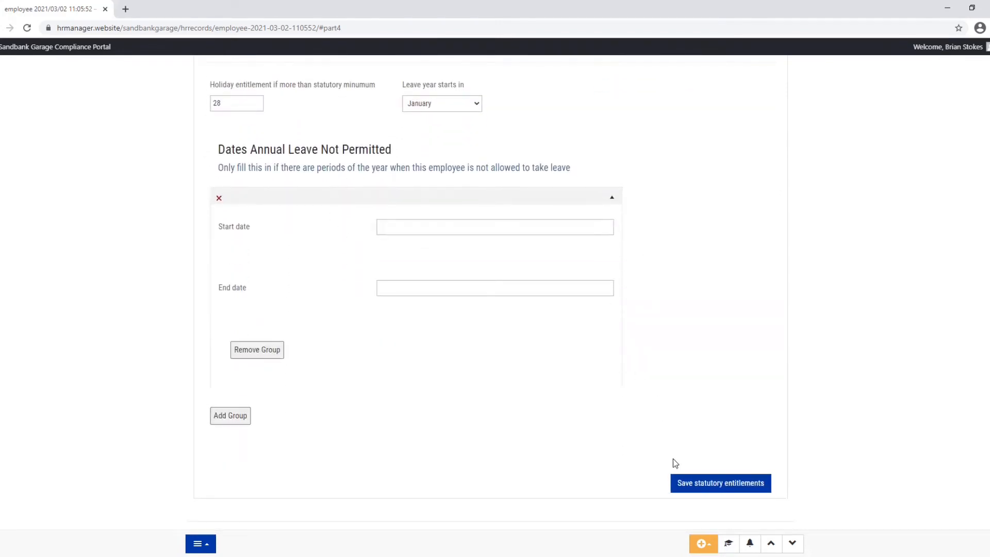
click(699, 485)
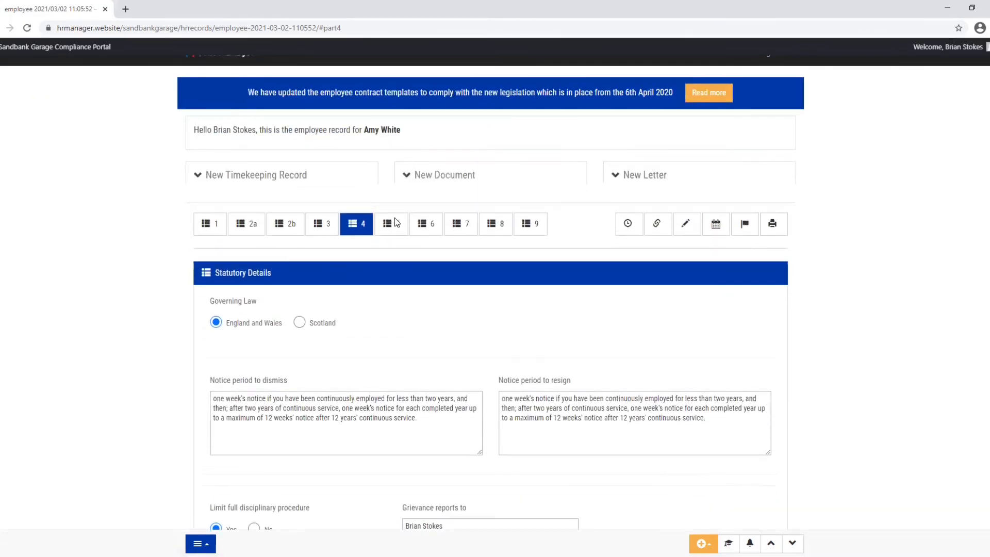
click(391, 233)
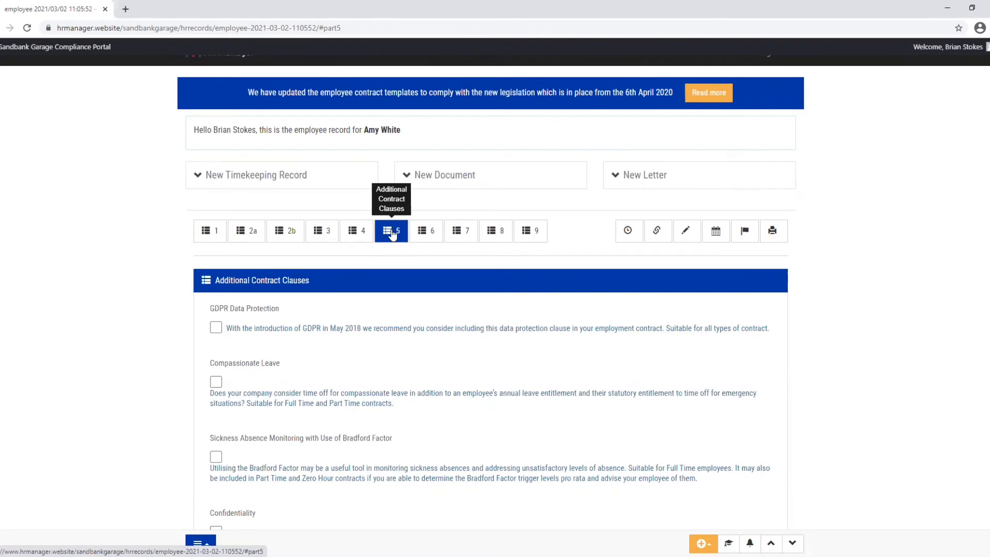
scroll(314, 317, down, 2)
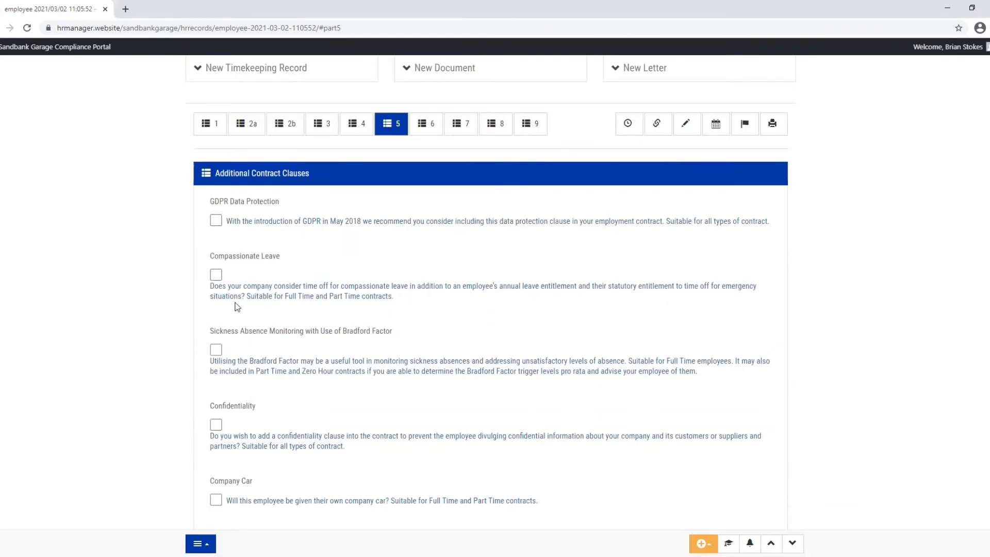
Include the Sickness Absence Monitoring with Use of Bradford Factor clause, leave the custom contract clause blank, and save the additional clauses
scroll(294, 304, down, 1)
scroll(289, 294, down, 1)
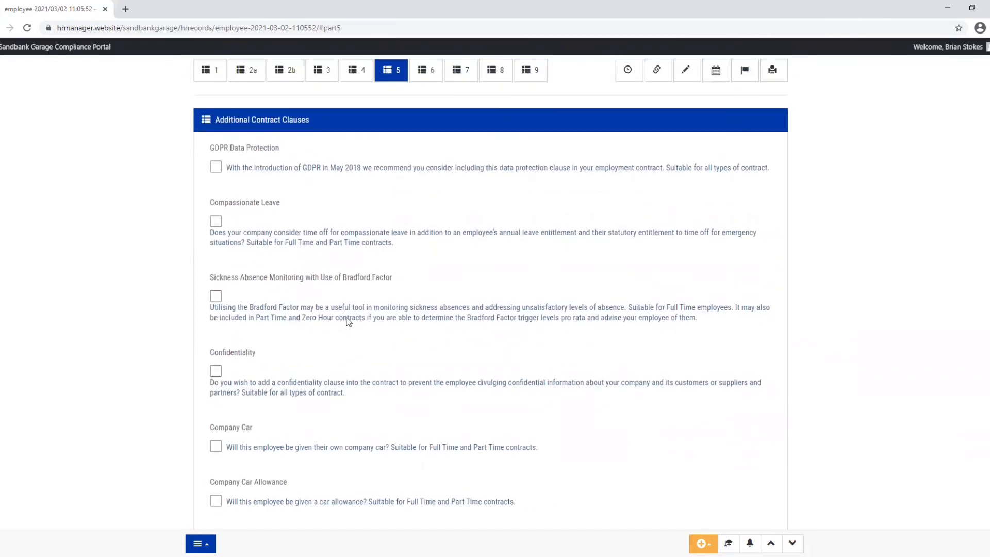
scroll(314, 332, up, 1)
scroll(546, 354, down, 4)
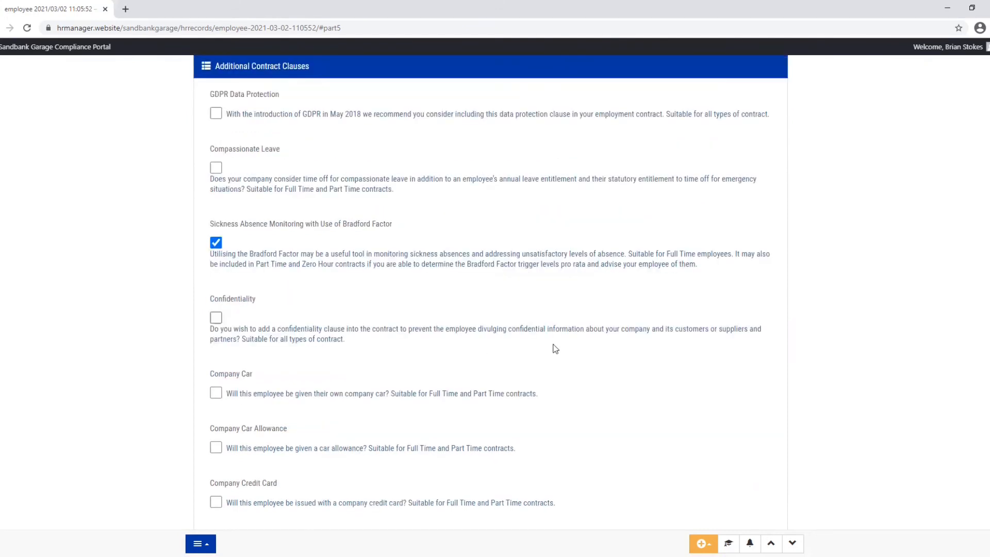
scroll(670, 360, down, 20)
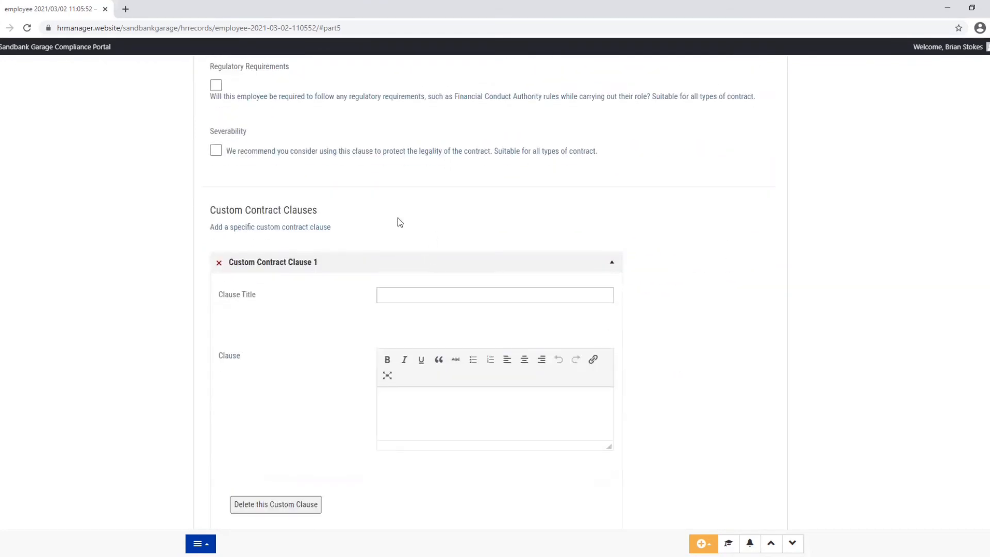
scroll(734, 327, down, 1)
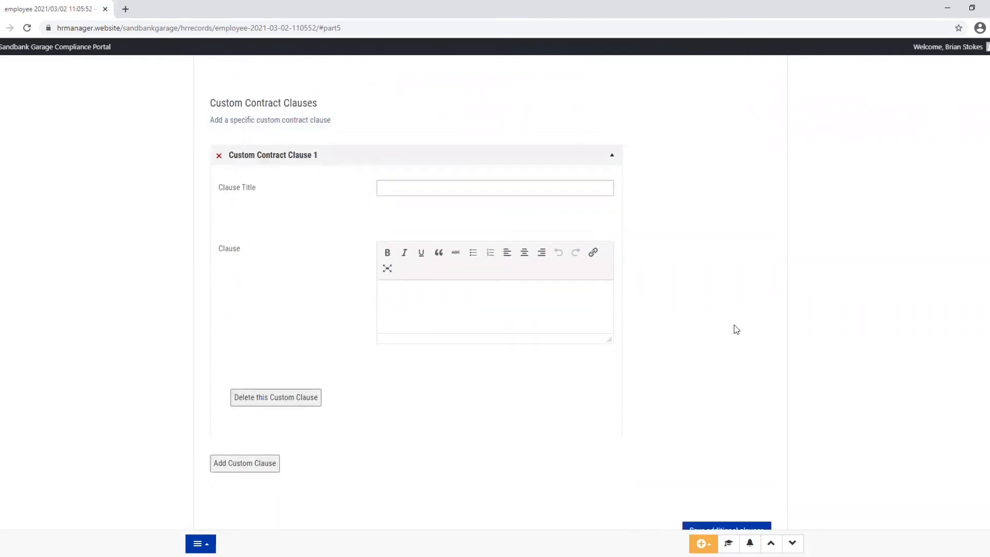
scroll(736, 334, down, 4)
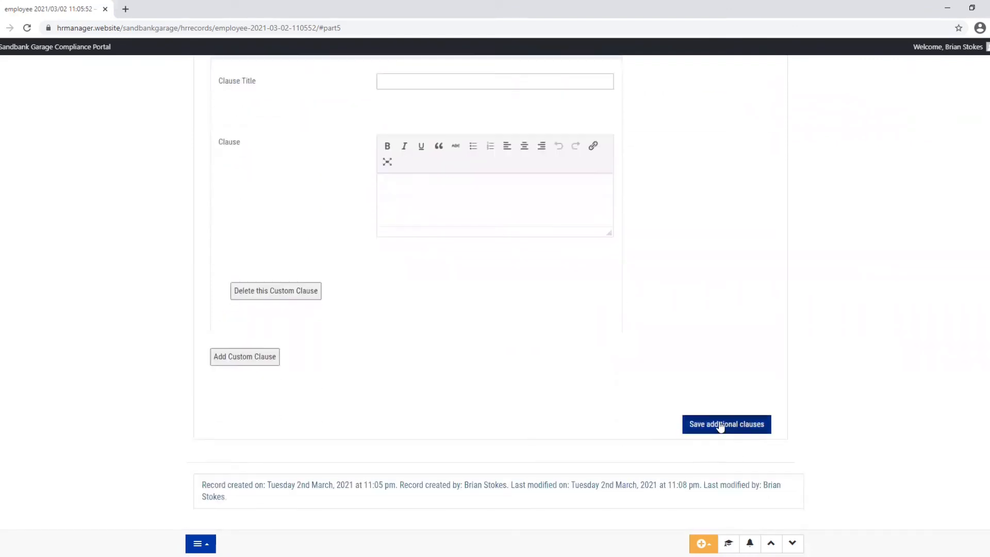
click(722, 428)
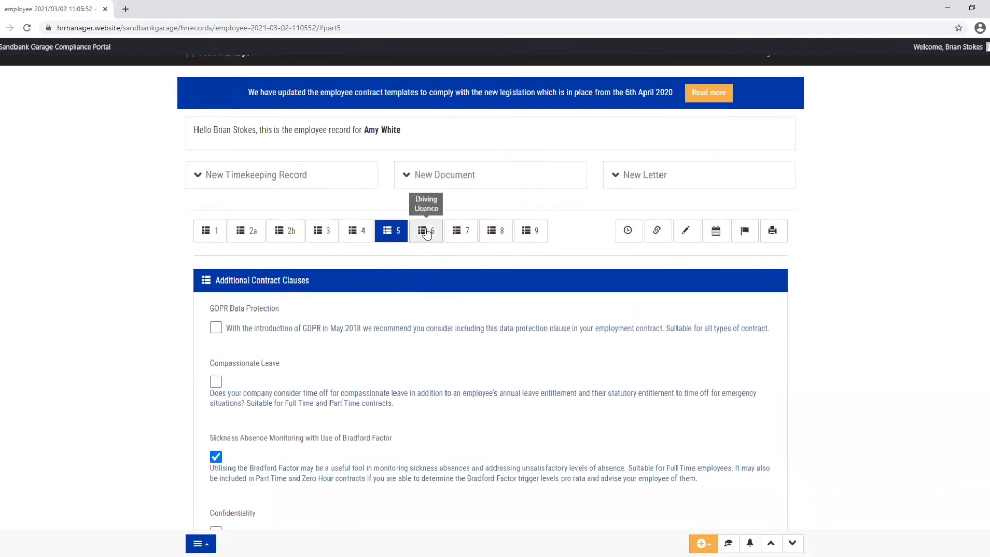
Skip the Driving Licence Details, fill in the employee's mobile number, email and postal address from the autofill entry in Contact Details, and save them
click(426, 232)
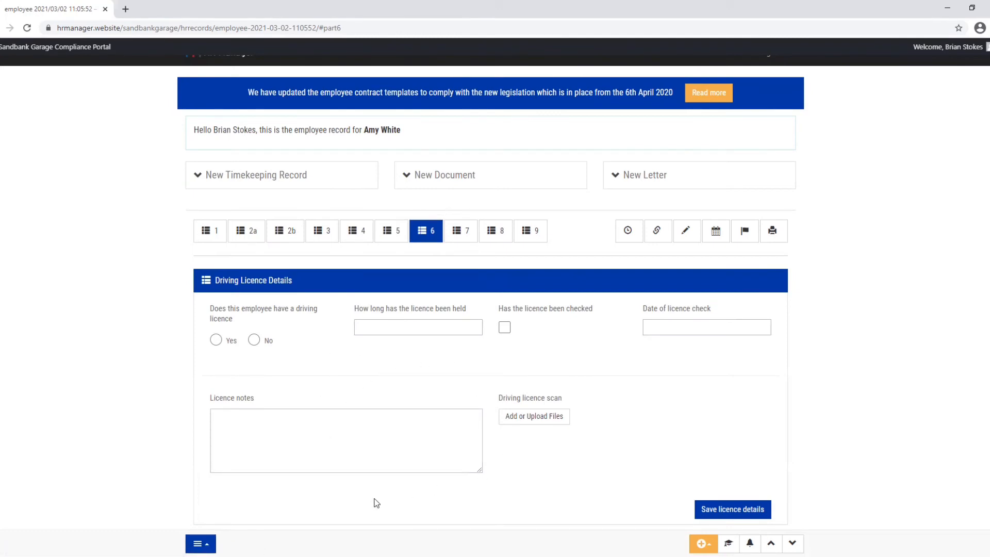
click(458, 234)
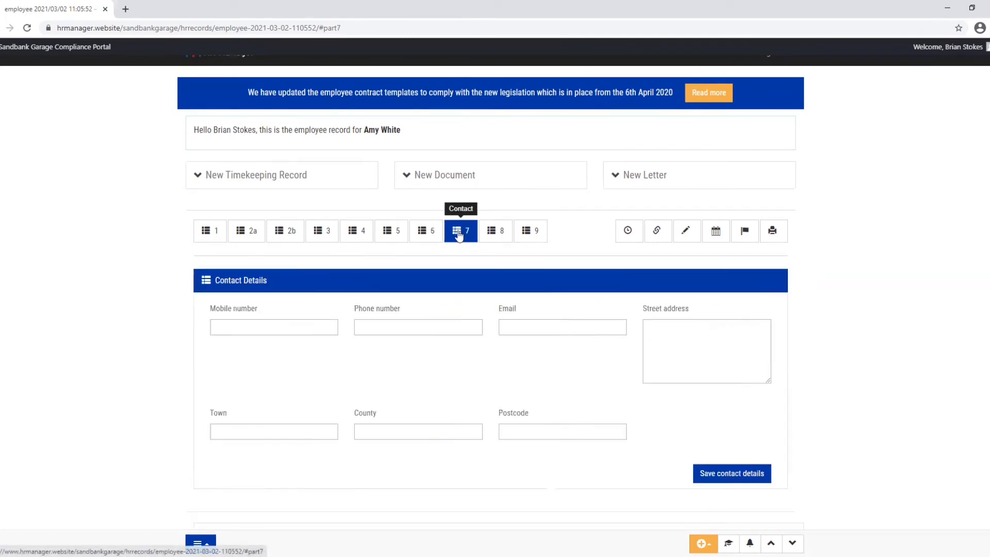
click(225, 333)
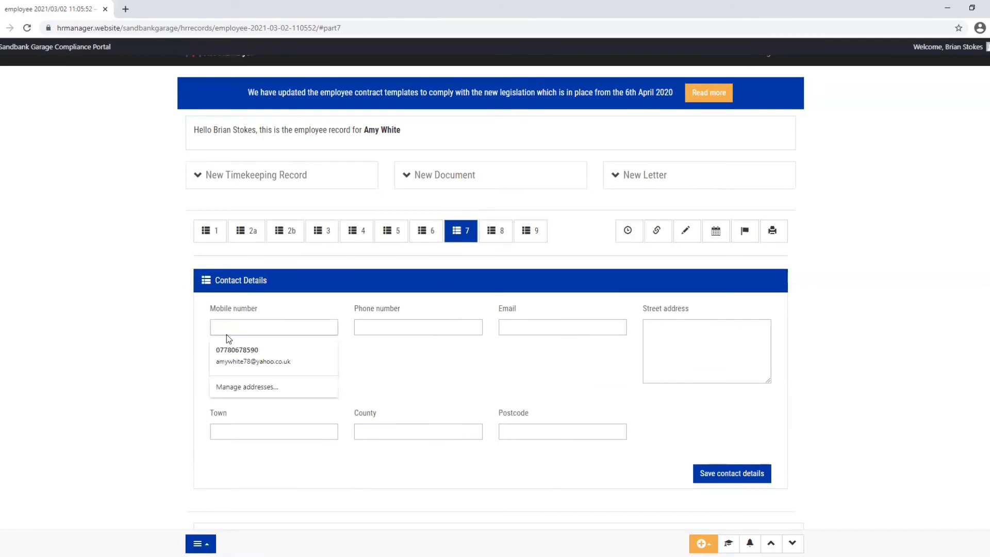
click(237, 359)
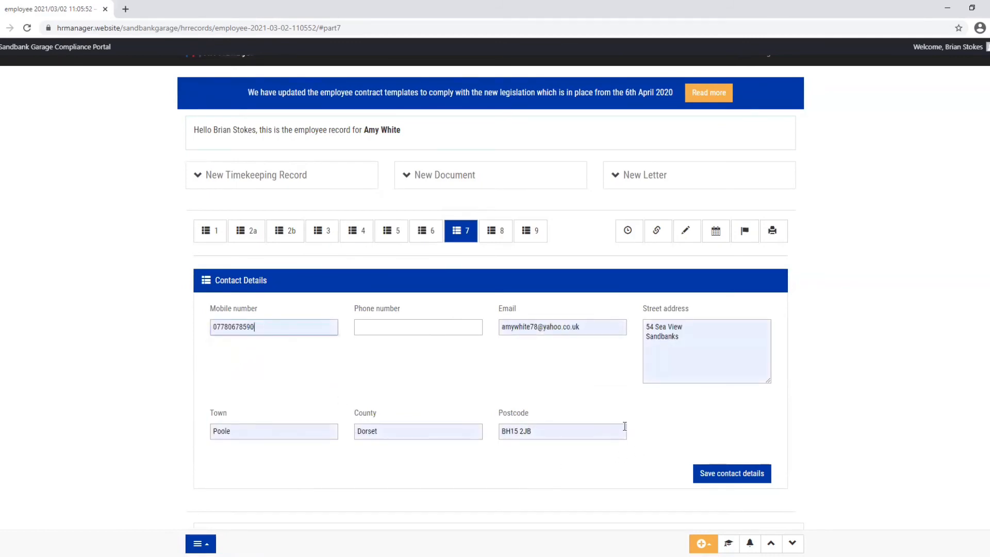
click(713, 475)
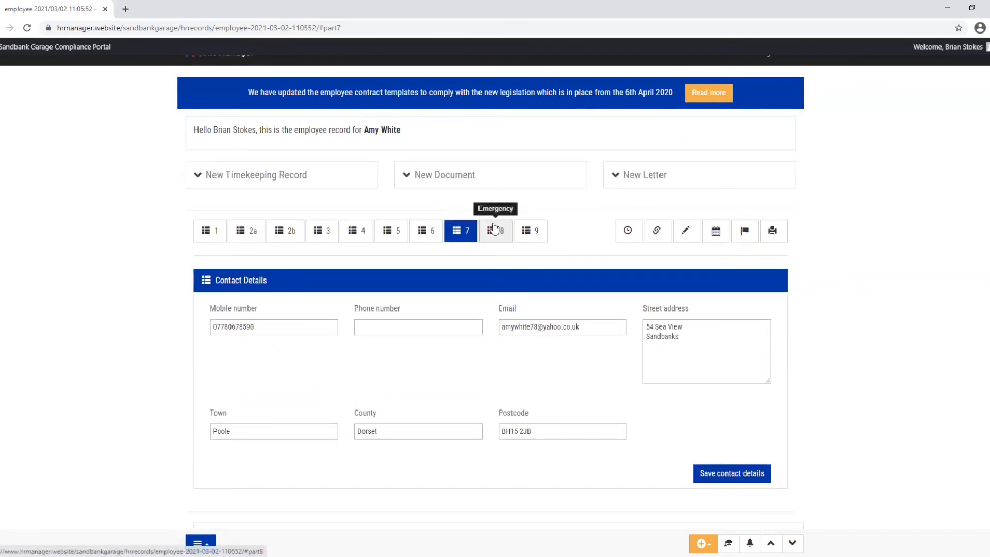
View the Emergency Contacts section and the Additional Notes and Files section without entering anything
click(494, 230)
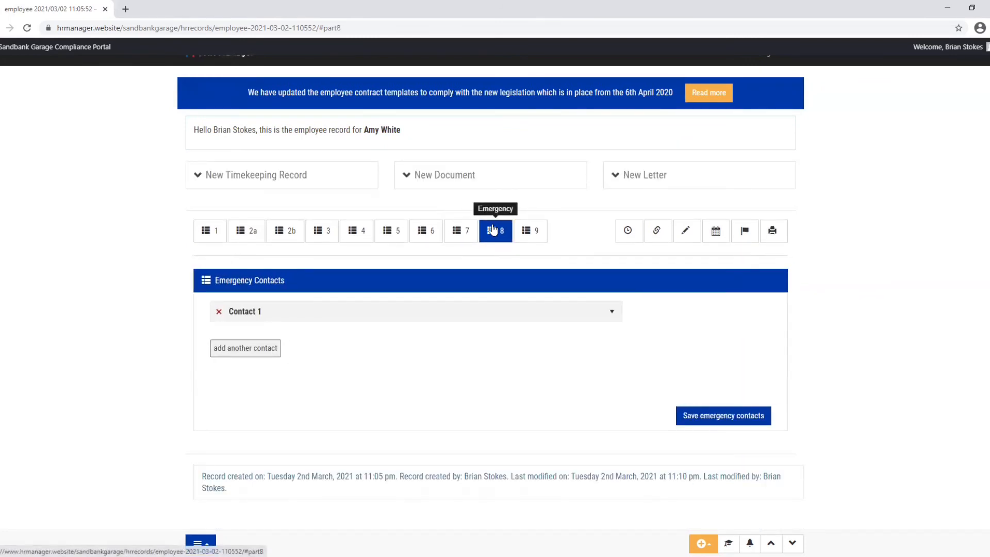
click(532, 234)
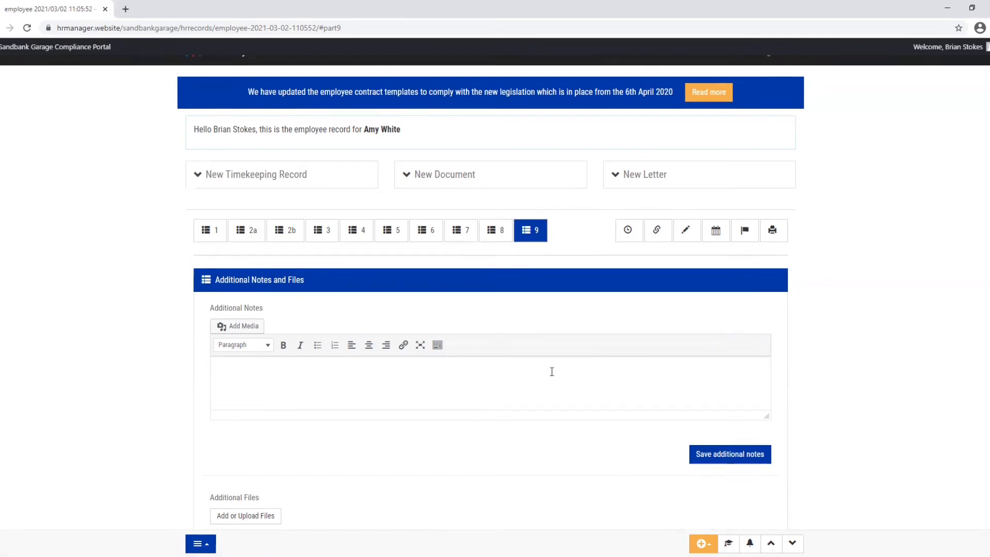
scroll(550, 370, down, 1)
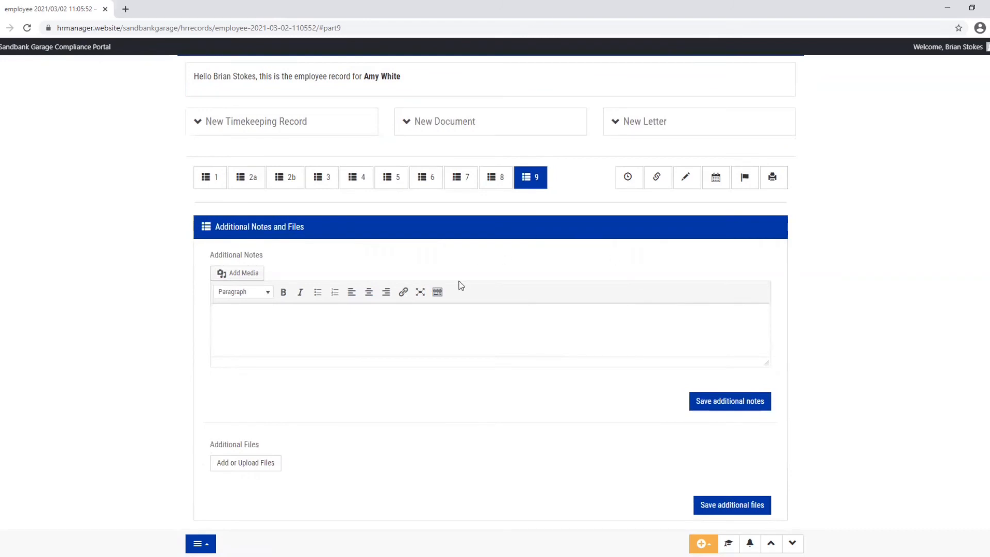
Open the employee's generated full-time contract and check the names of parties, commencement, probation and job title clauses
click(687, 179)
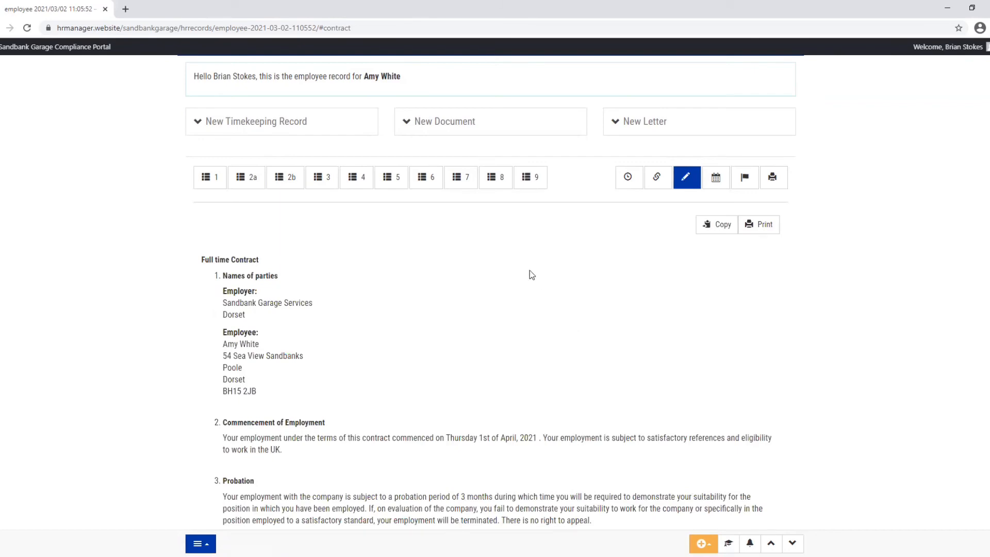
scroll(542, 258, down, 1)
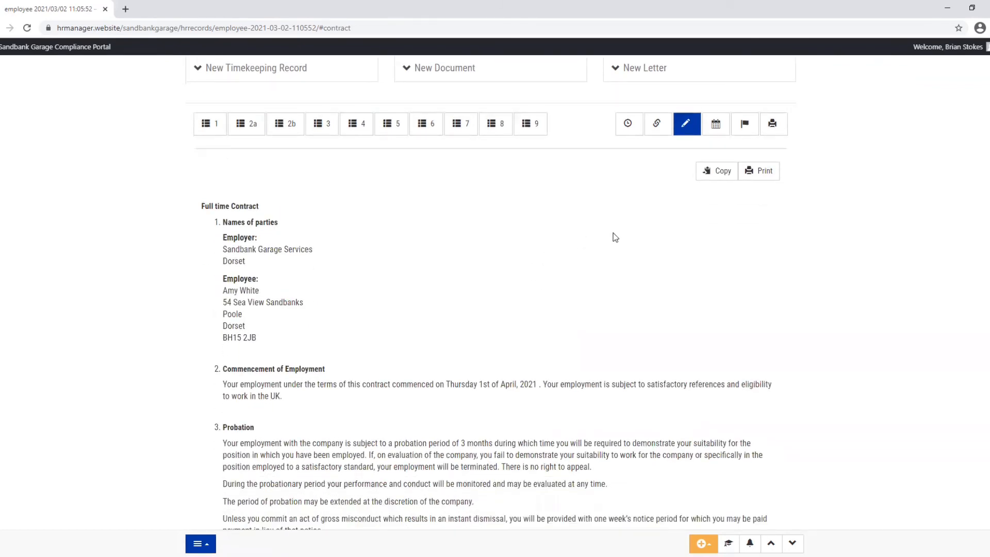
scroll(619, 229, down, 1)
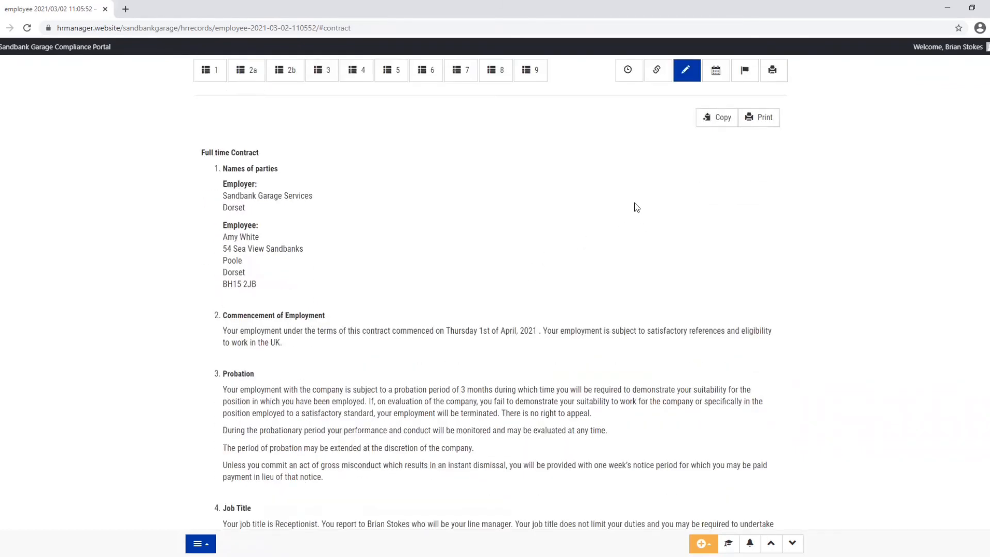
scroll(637, 206, down, 1)
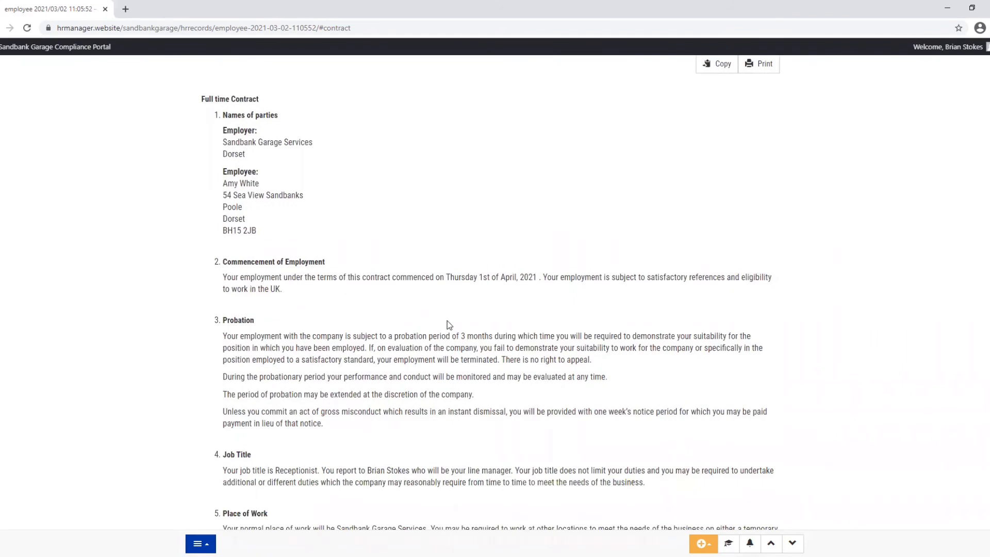
scroll(488, 279, down, 1)
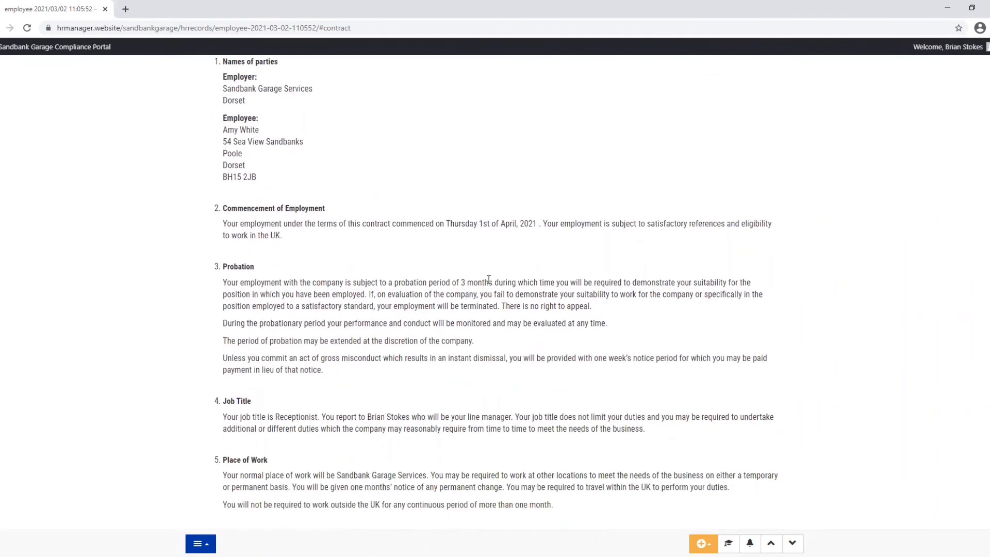
scroll(494, 281, down, 1)
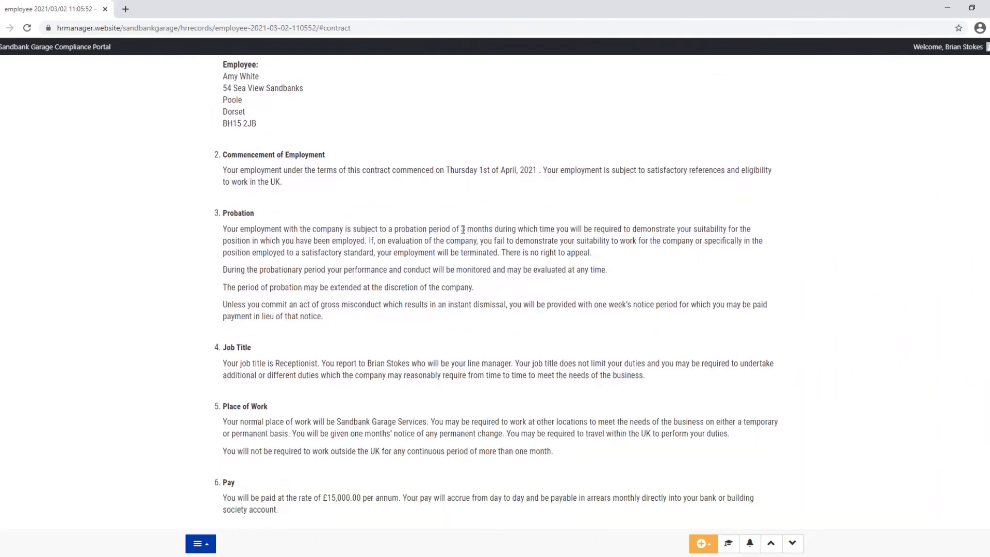
scroll(448, 297, down, 2)
scroll(277, 312, up, 1)
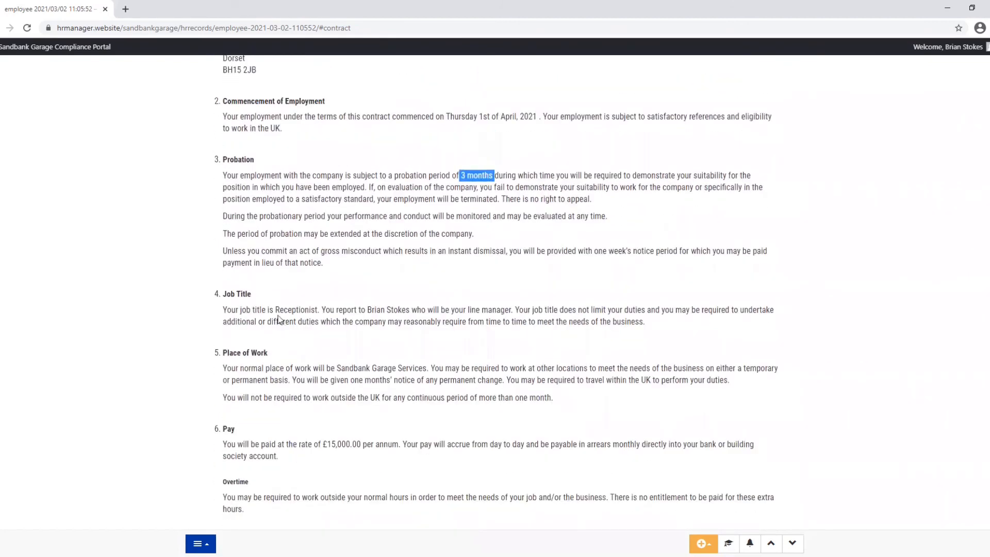
drag(276, 312, 352, 308)
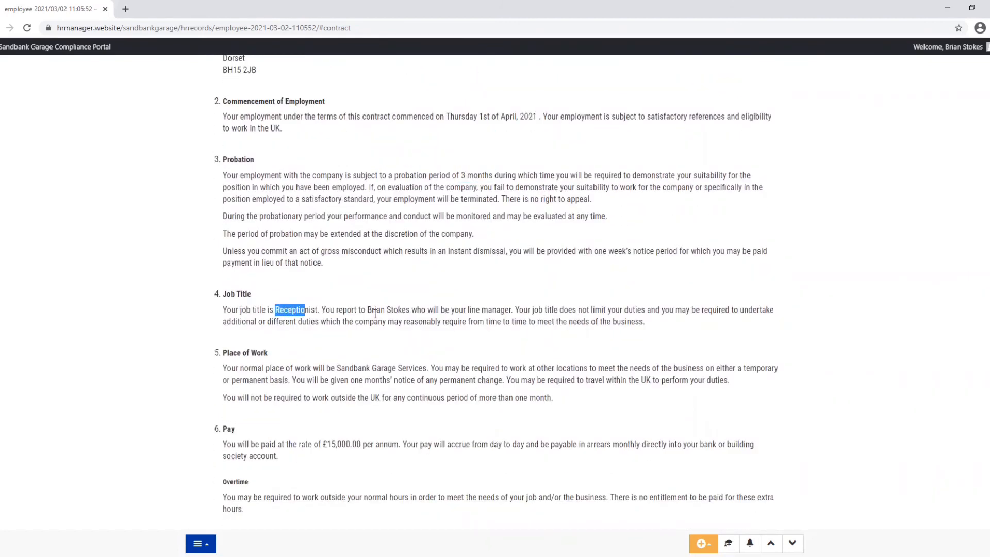
Review the remaining contract clauses from Place of Work, Pay, Hours and Holiday Entitlement through to Monitoring Sickness Absences
scroll(422, 358, down, 1)
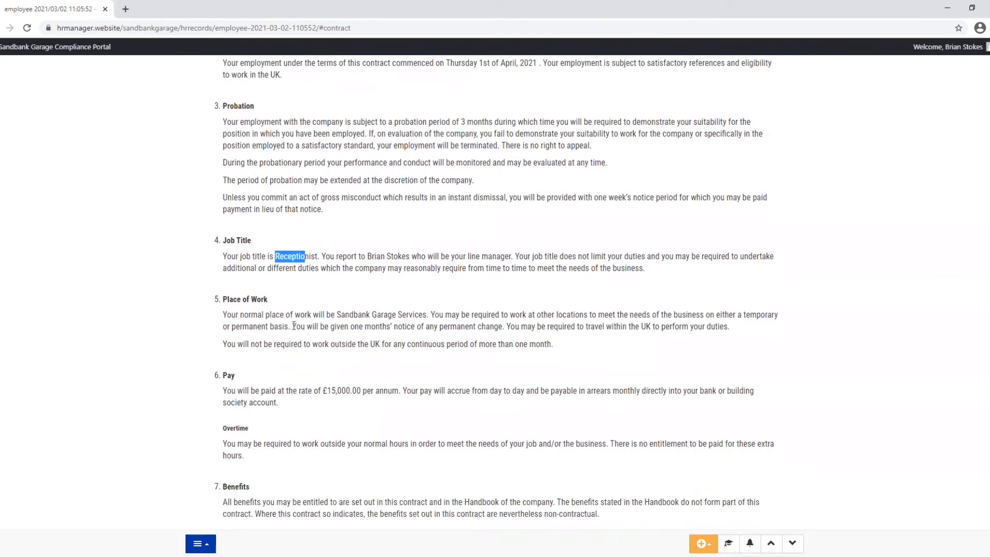
scroll(494, 390, down, 1)
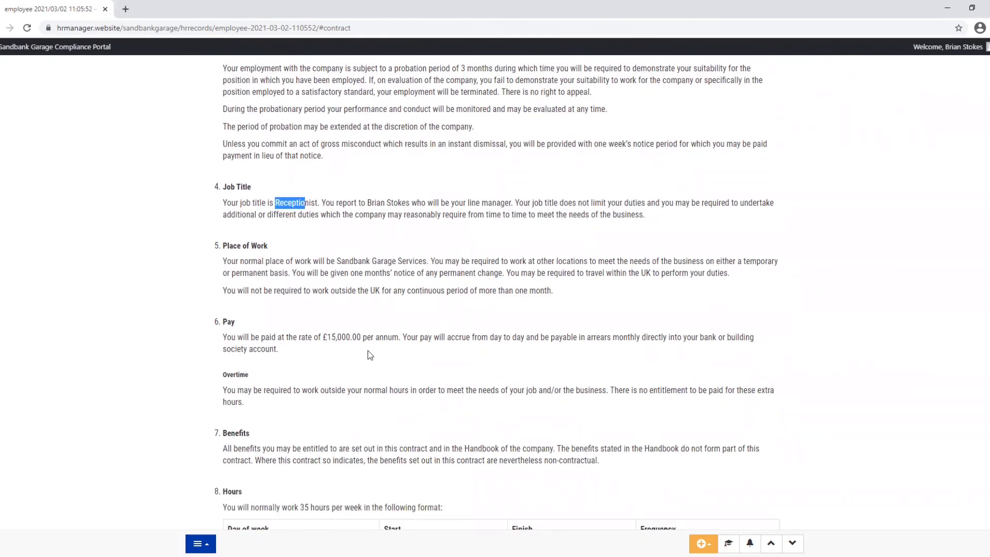
scroll(426, 359, down, 2)
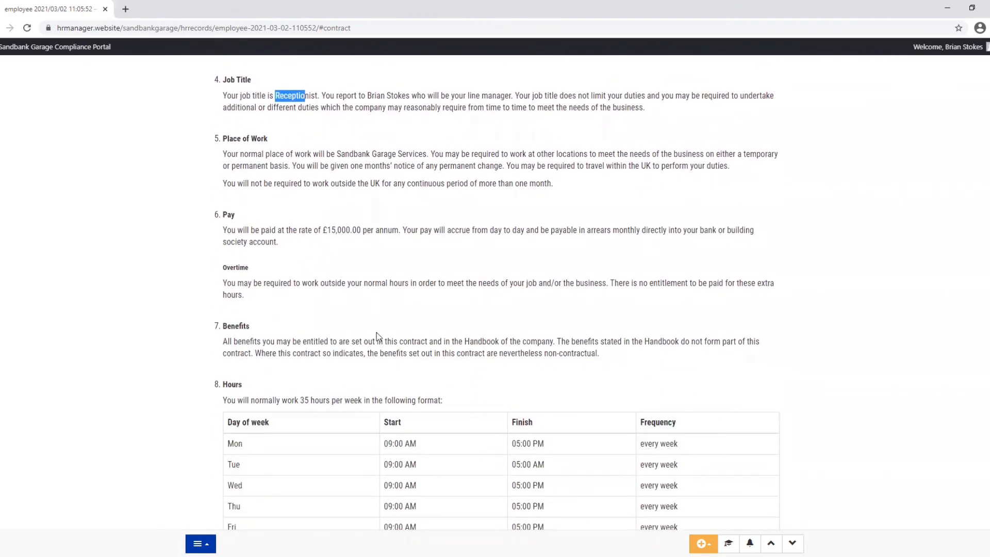
scroll(377, 336, down, 2)
drag(222, 293, 671, 384)
scroll(479, 410, down, 4)
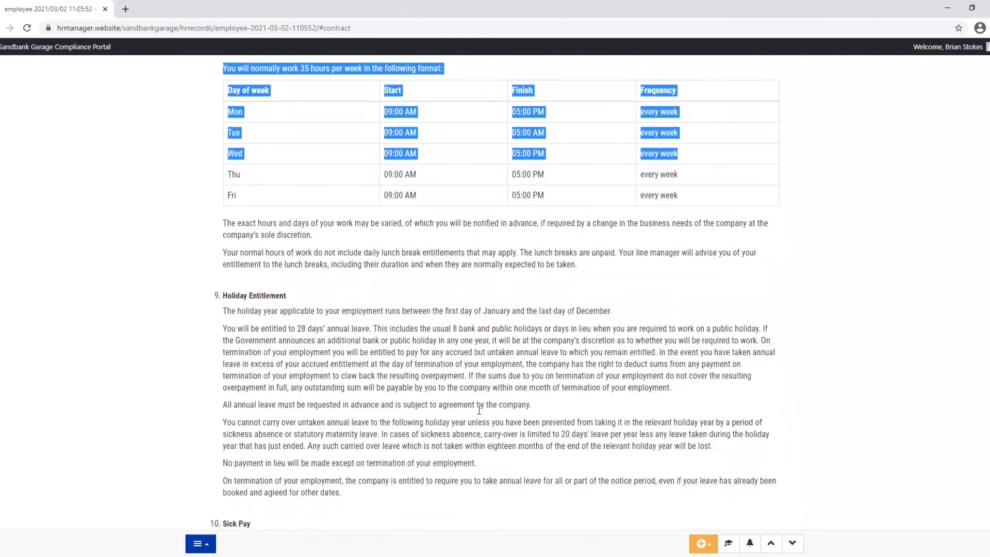
click(332, 324)
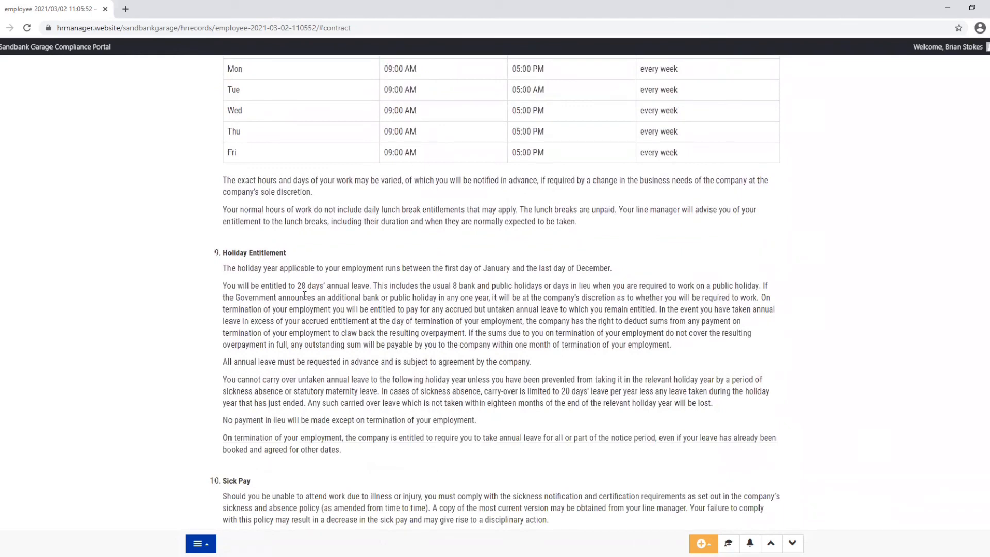
scroll(361, 361, down, 4)
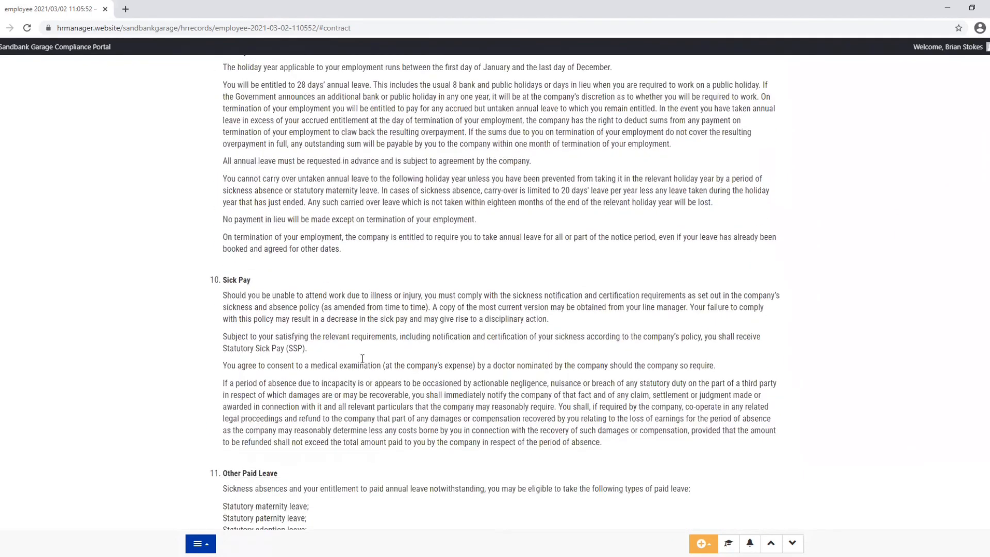
scroll(362, 358, down, 7)
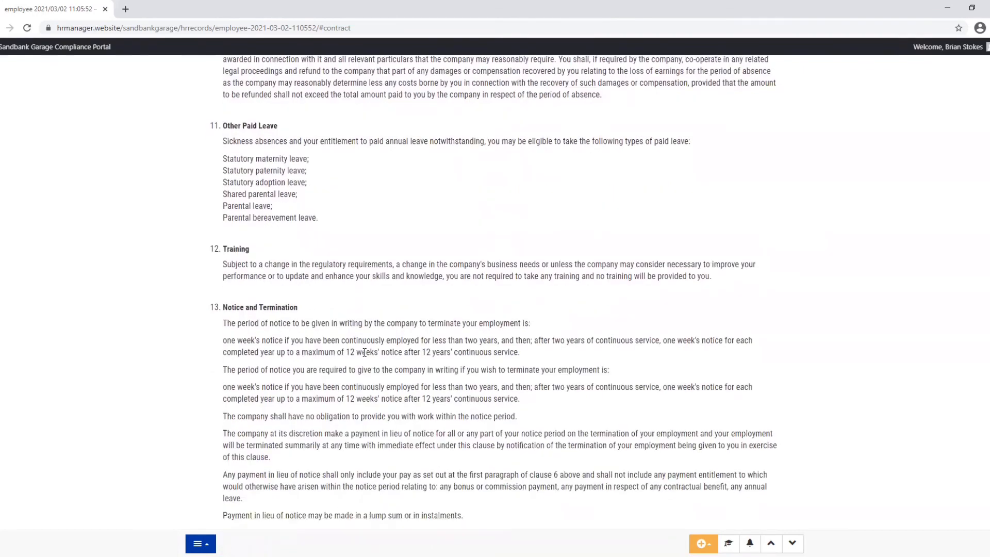
scroll(364, 352, down, 12)
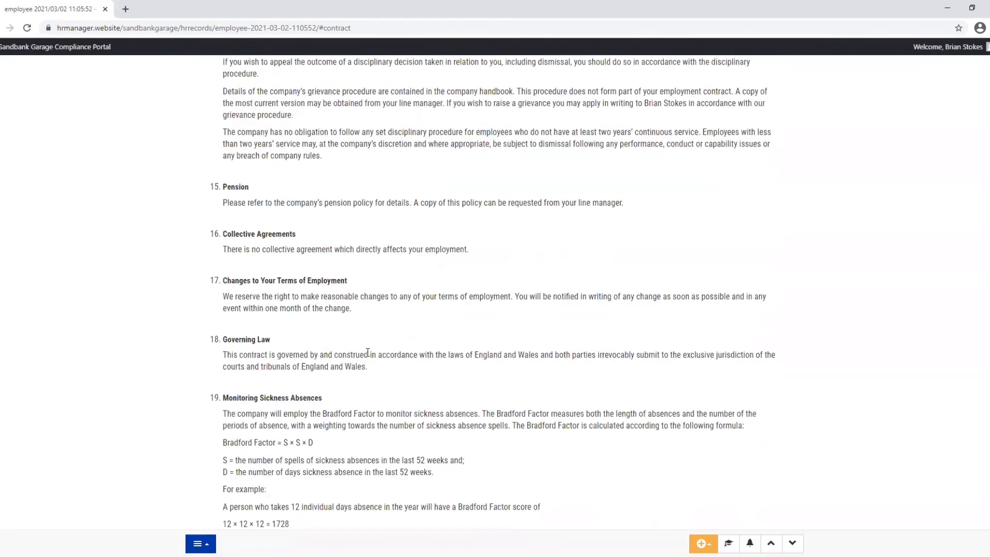
scroll(368, 352, down, 3)
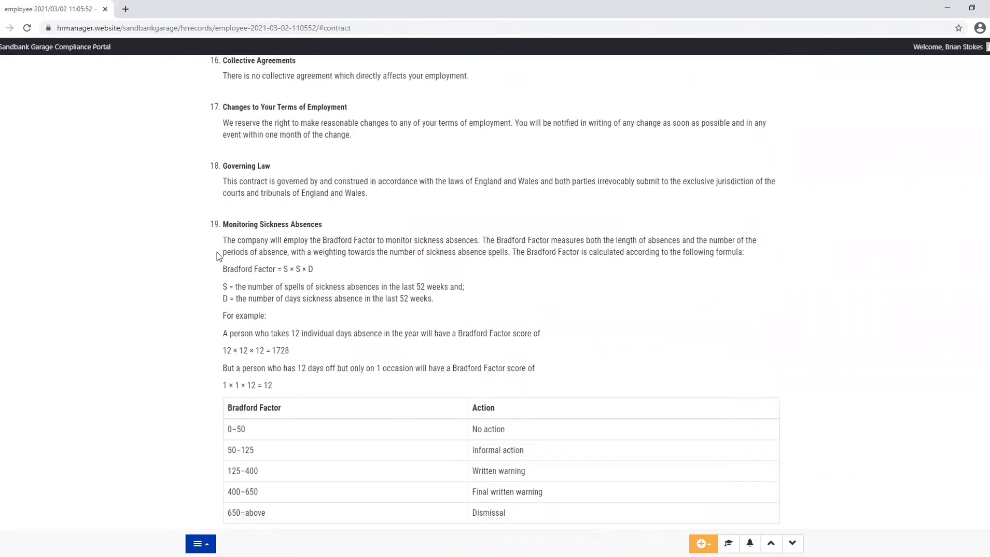
scroll(216, 252, down, 1)
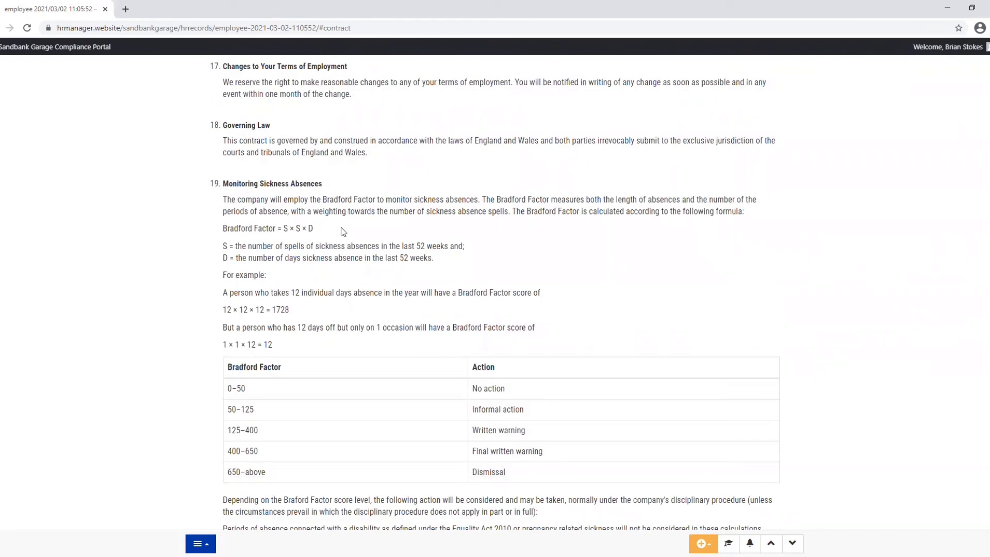
scroll(425, 328, down, 1)
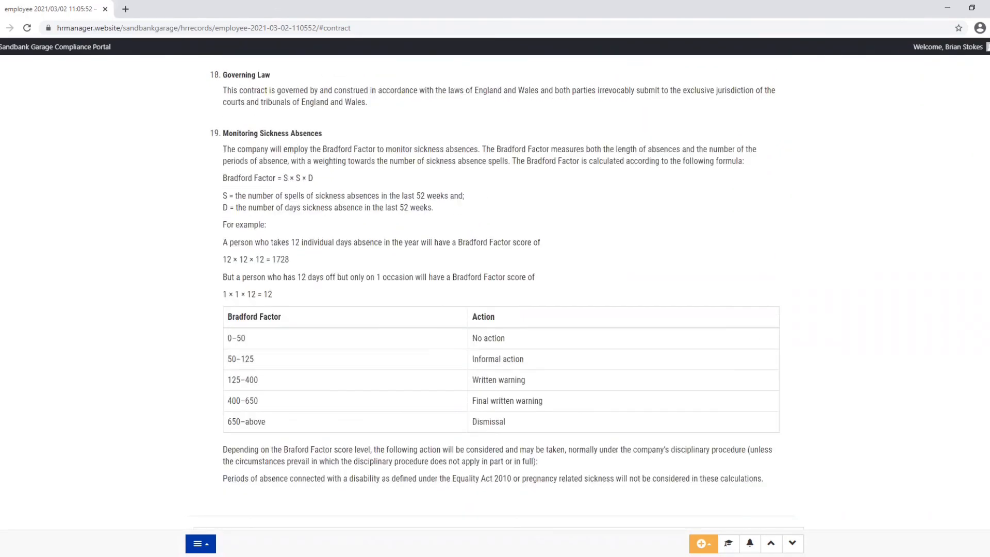
Return to the start of the full-time contract and open its print preview
click(771, 543)
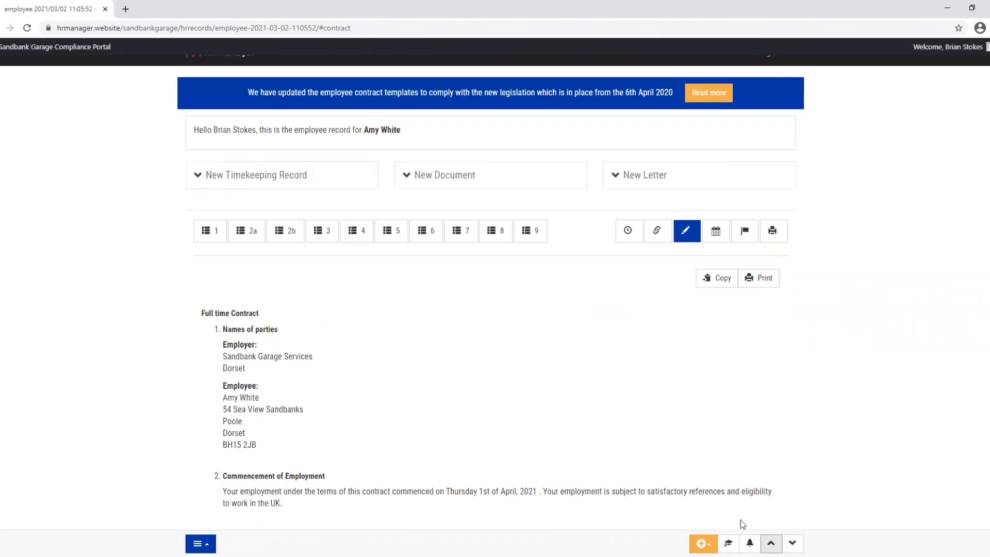
click(759, 278)
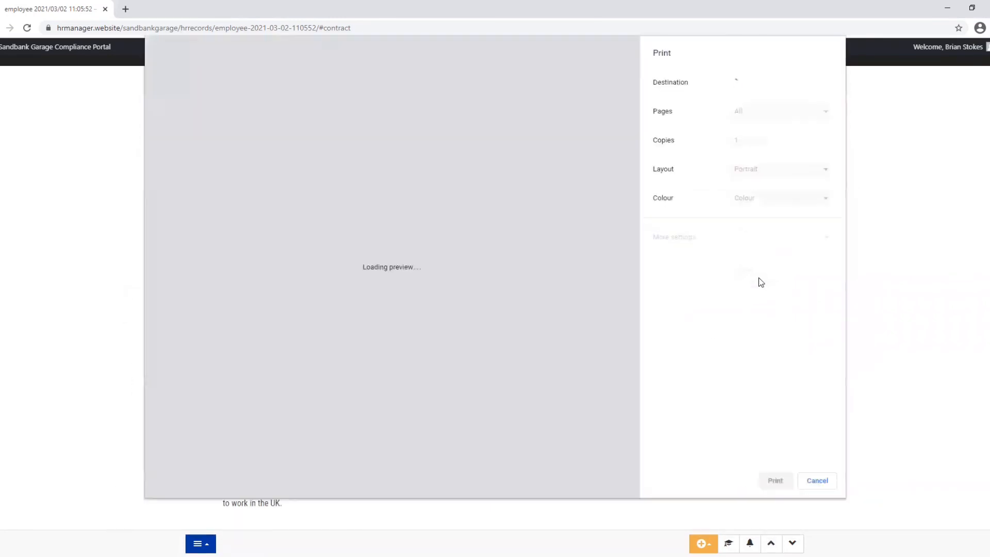